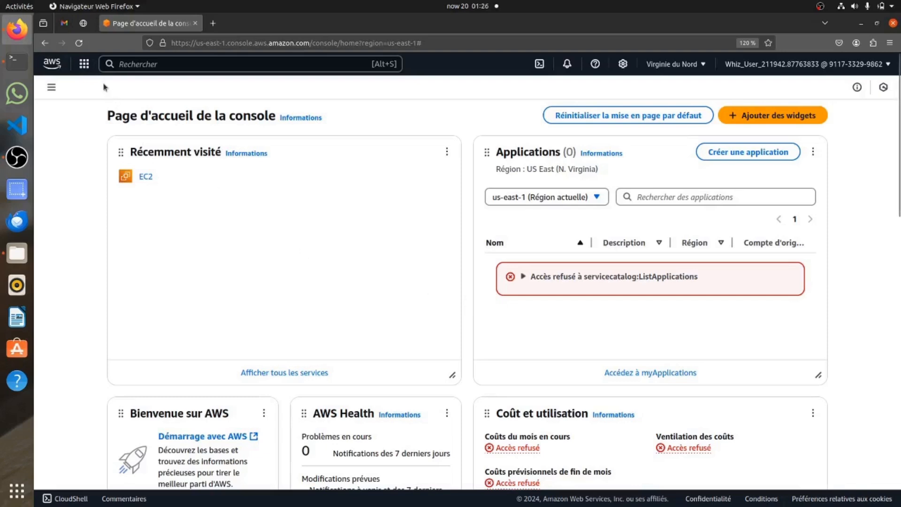
Open the console's complete list of all AWS services.
click(84, 65)
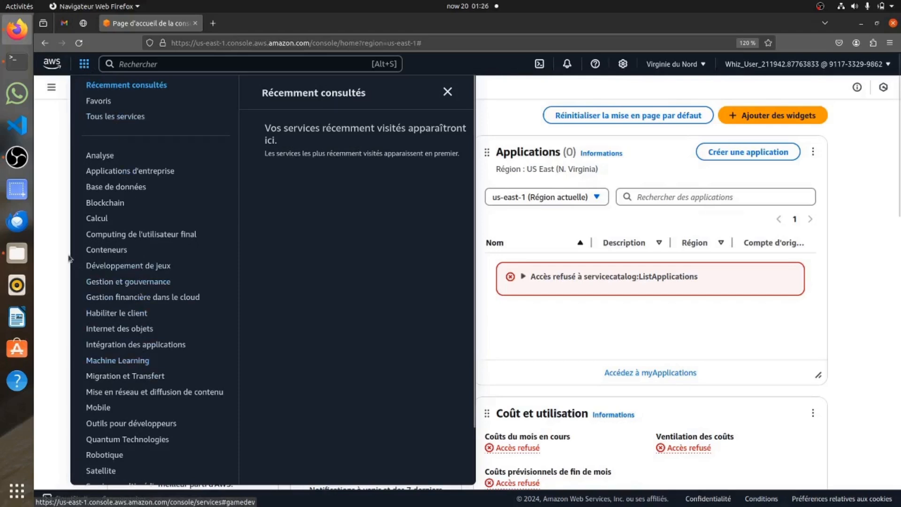
click(54, 228)
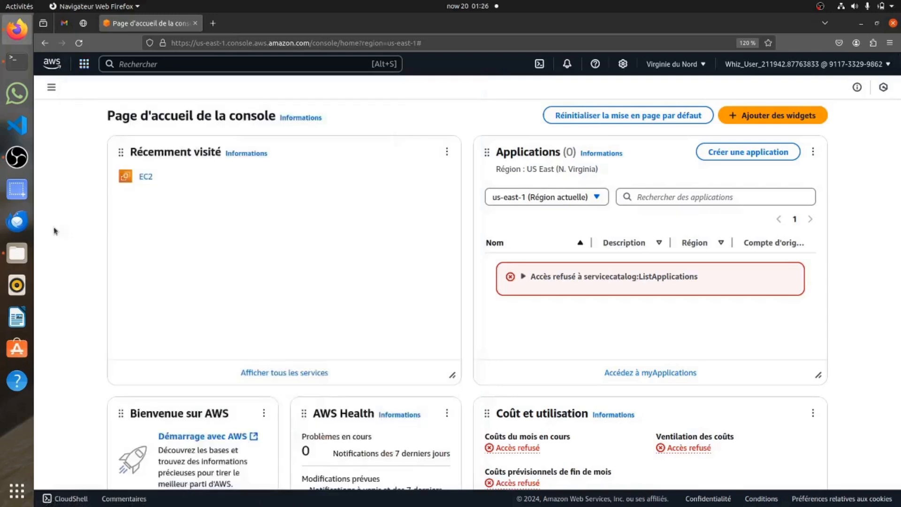
click(52, 88)
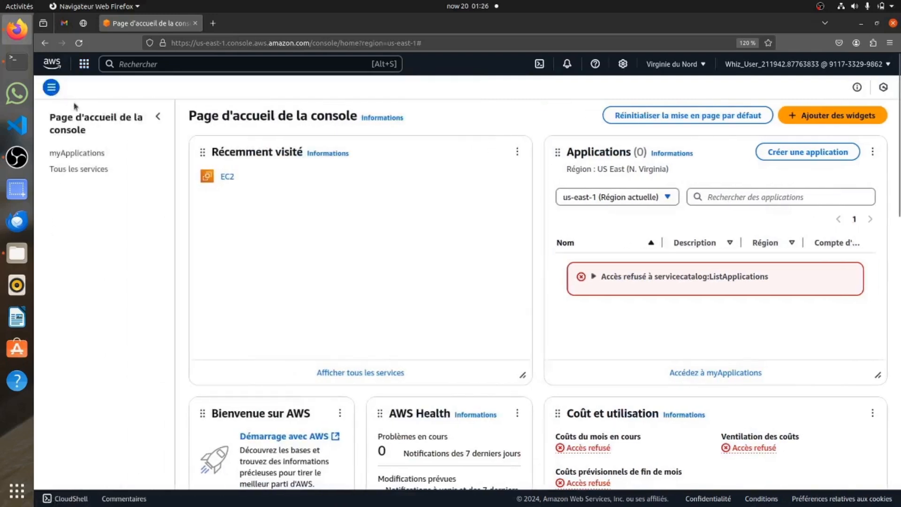
click(89, 172)
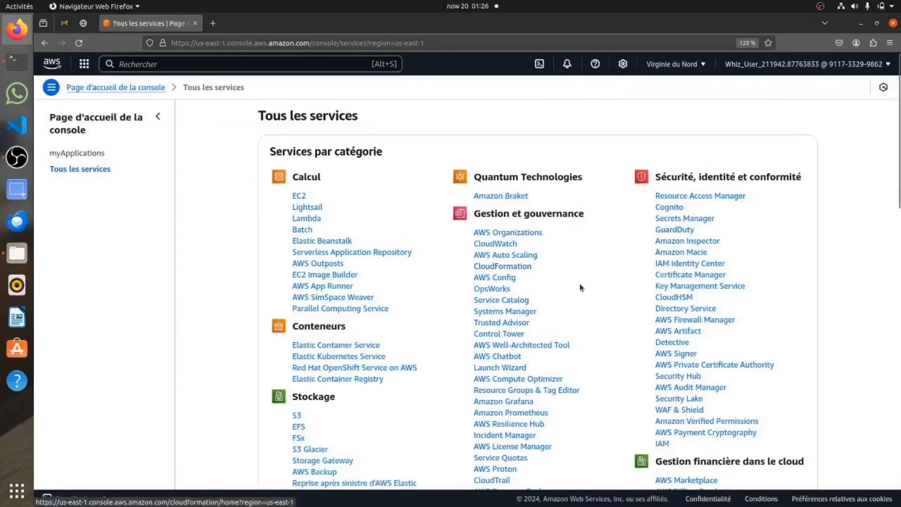
Look through the full catalogue of AWS services by category, from Calcul down to the last categories.
scroll(610, 326, down, 3)
scroll(610, 327, down, 12)
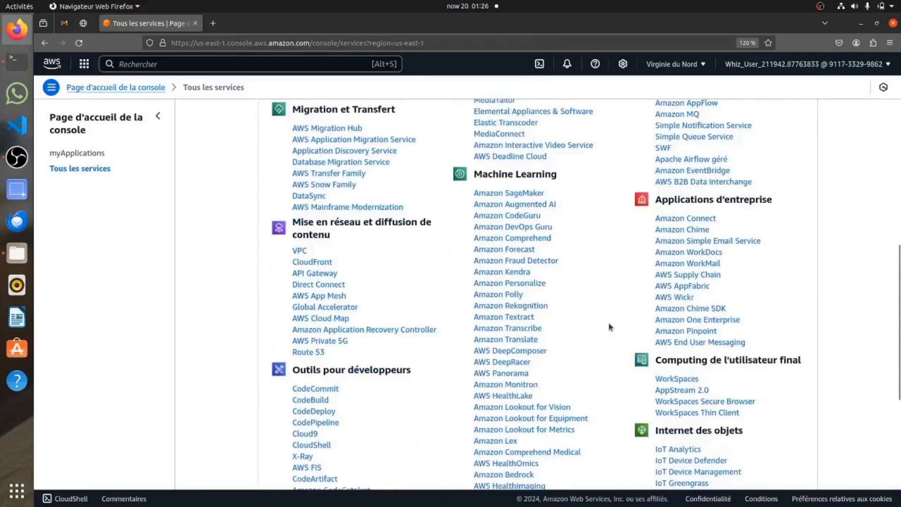
scroll(610, 326, down, 8)
scroll(610, 326, up, 18)
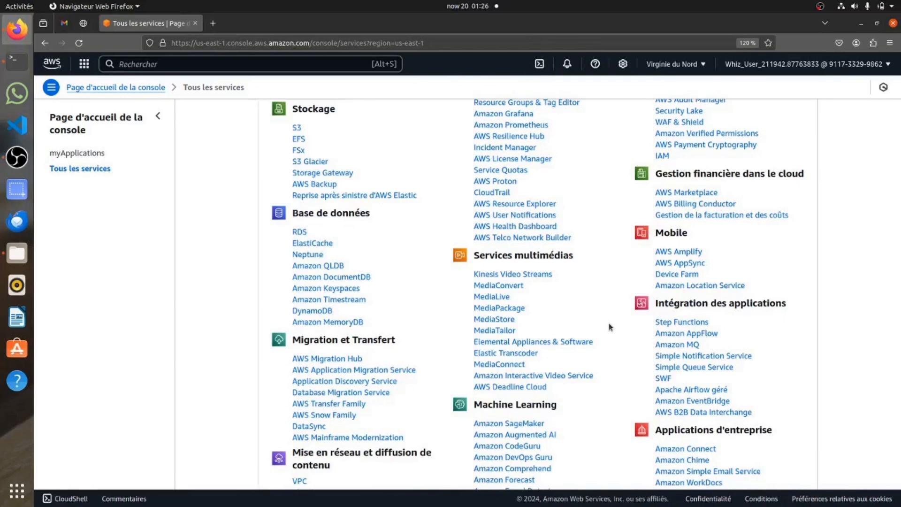
scroll(610, 326, up, 8)
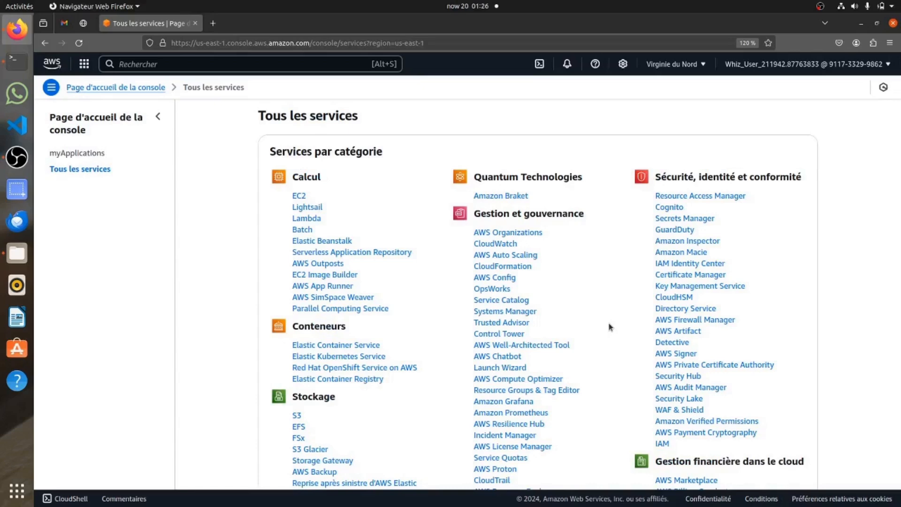
scroll(610, 327, down, 2)
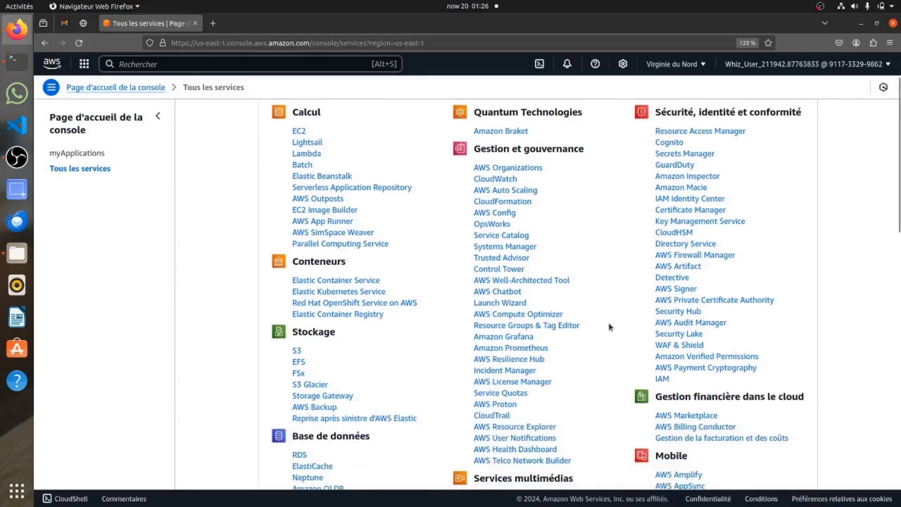
scroll(610, 327, down, 6)
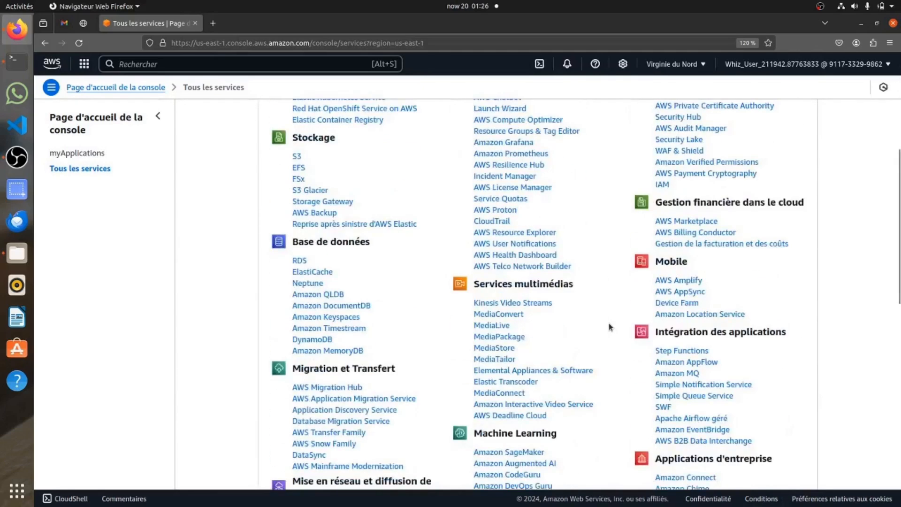
scroll(610, 327, down, 12)
scroll(610, 326, up, 20)
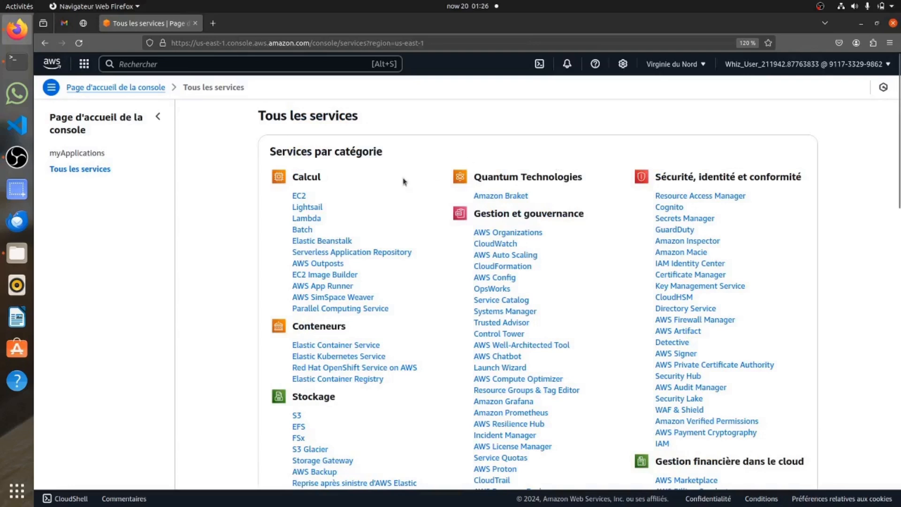
Start launching a new instance in the EC2 service and name it EC2_Lab.
click(297, 197)
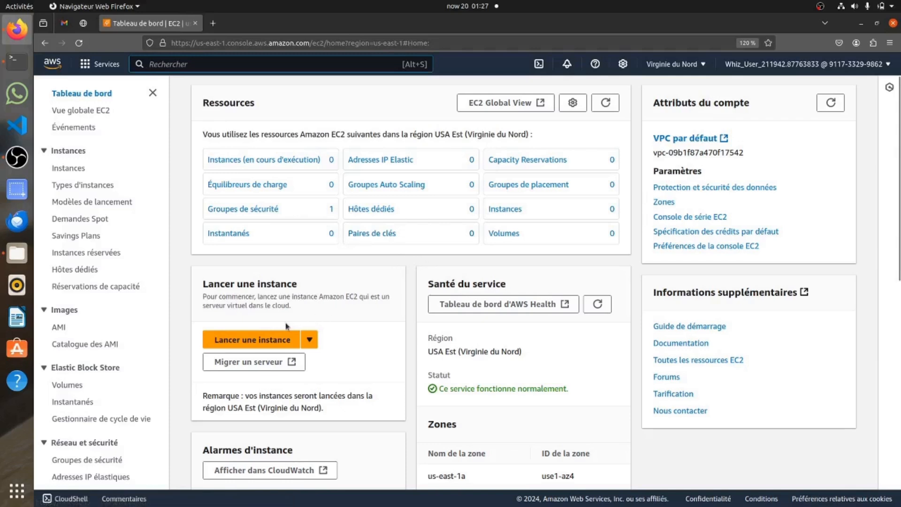
click(252, 344)
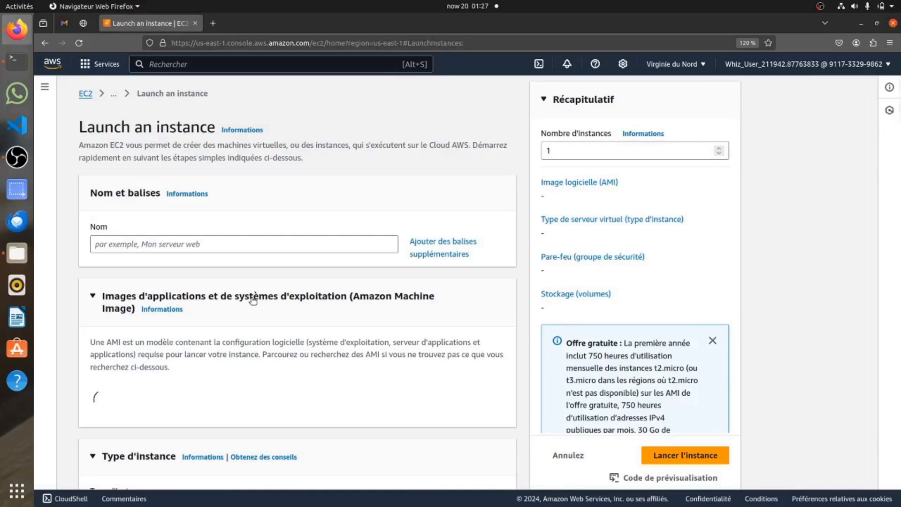
click(225, 248)
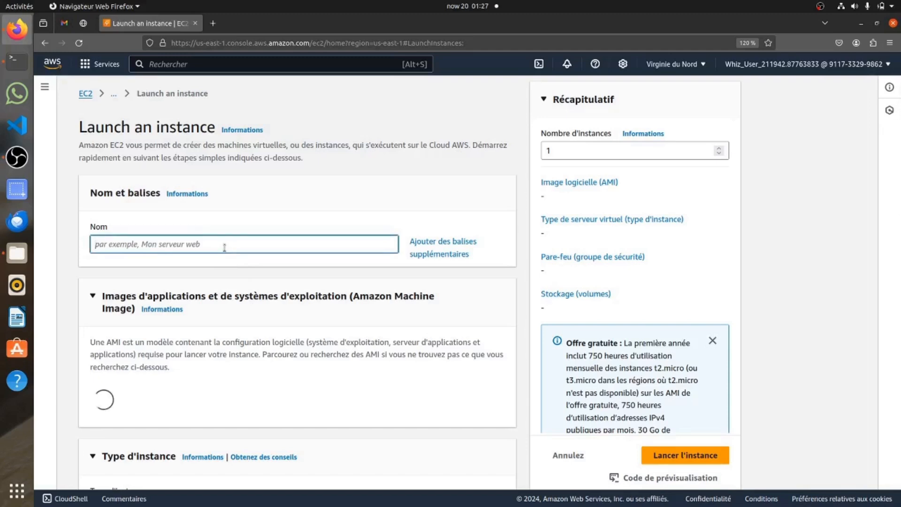
text(EC)
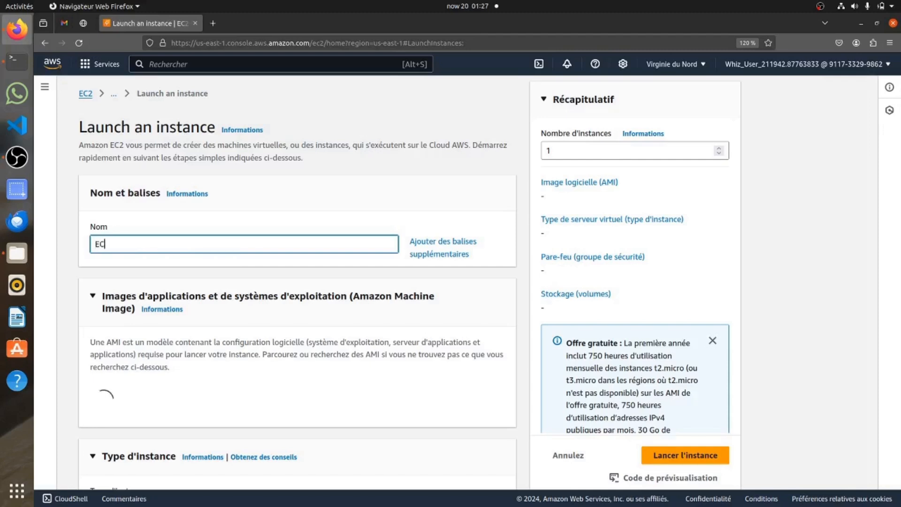
text(2)
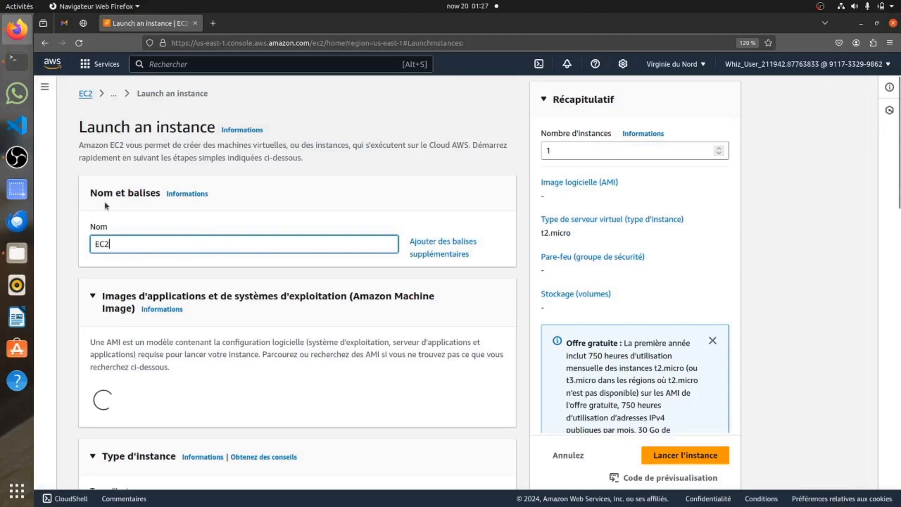
text(_L)
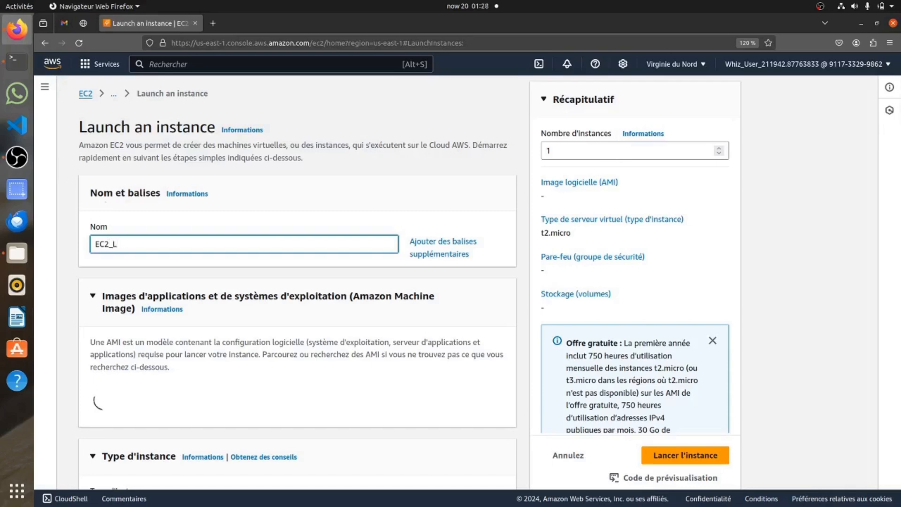
text(ab)
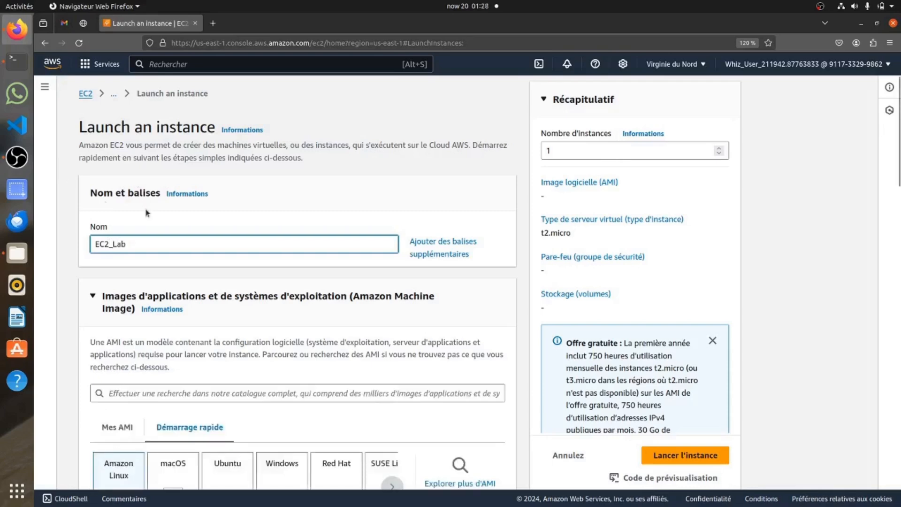
Review the quick-start operating system images, browse the full AMI catalogue, and return to the instance launch form without choosing another image.
scroll(263, 272, down, 8)
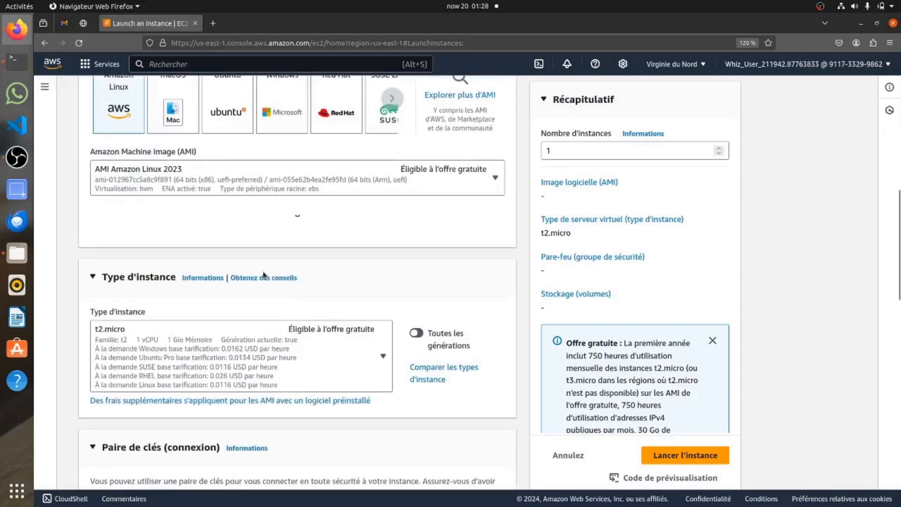
scroll(263, 271, up, 4)
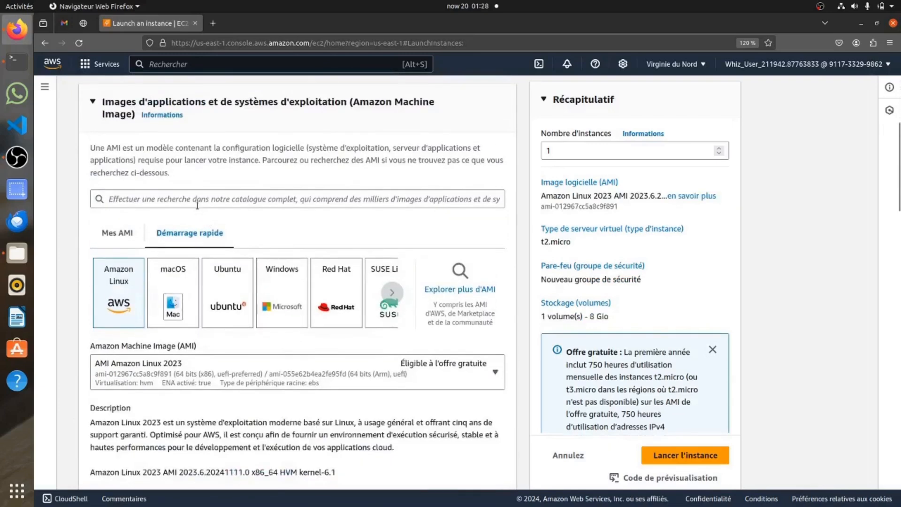
scroll(197, 205, up, 4)
scroll(235, 262, down, 2)
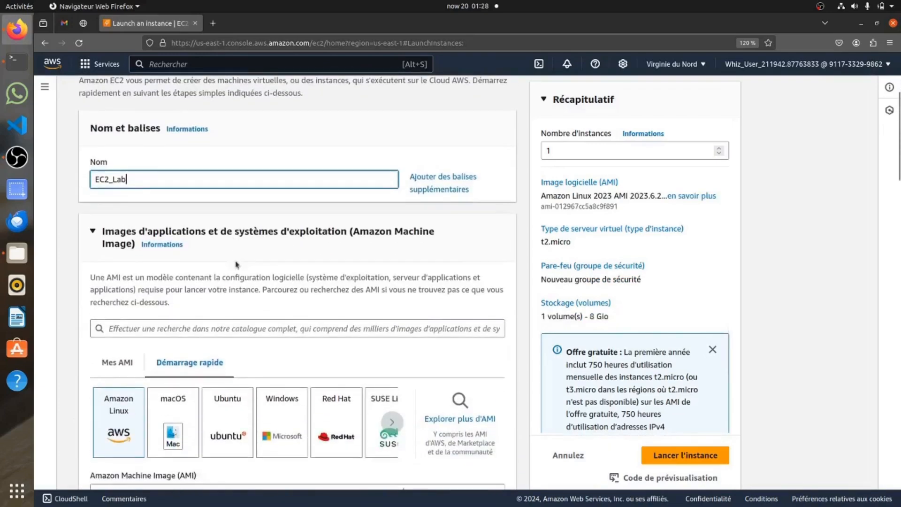
scroll(236, 264, down, 3)
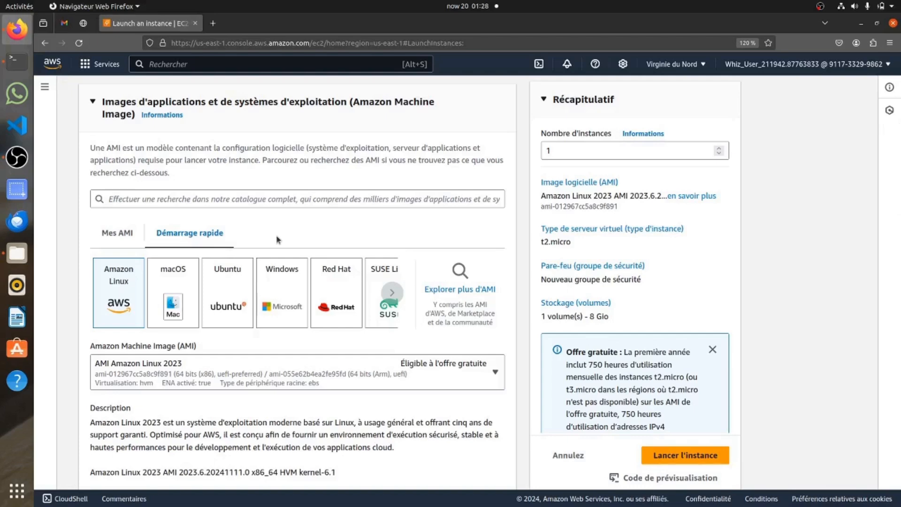
click(464, 292)
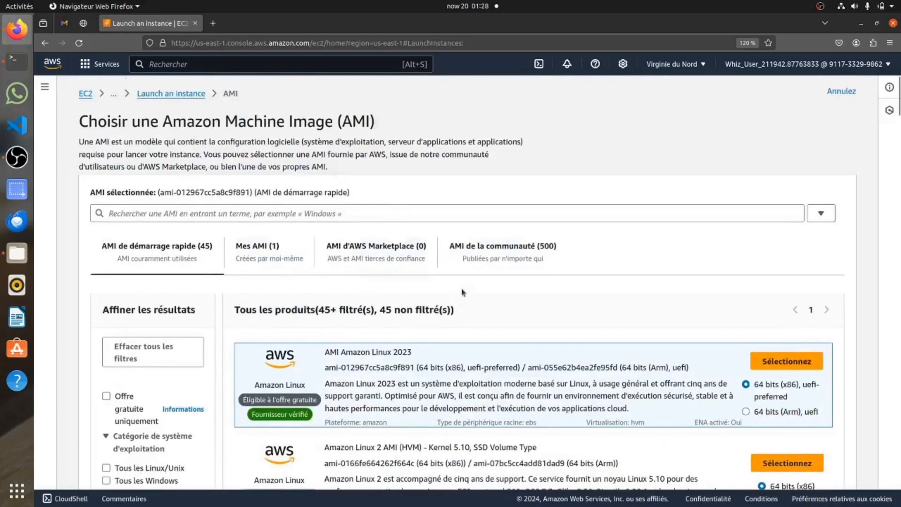
scroll(448, 355, down, 2)
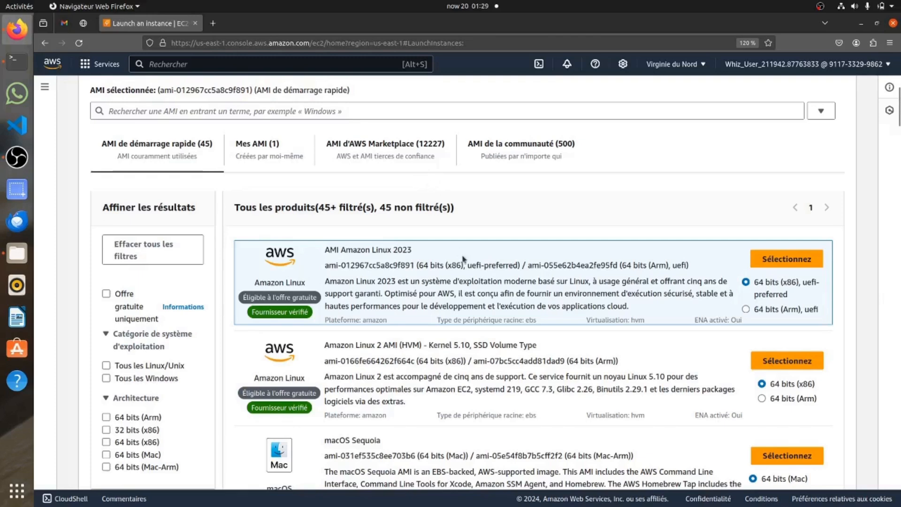
scroll(483, 342, down, 5)
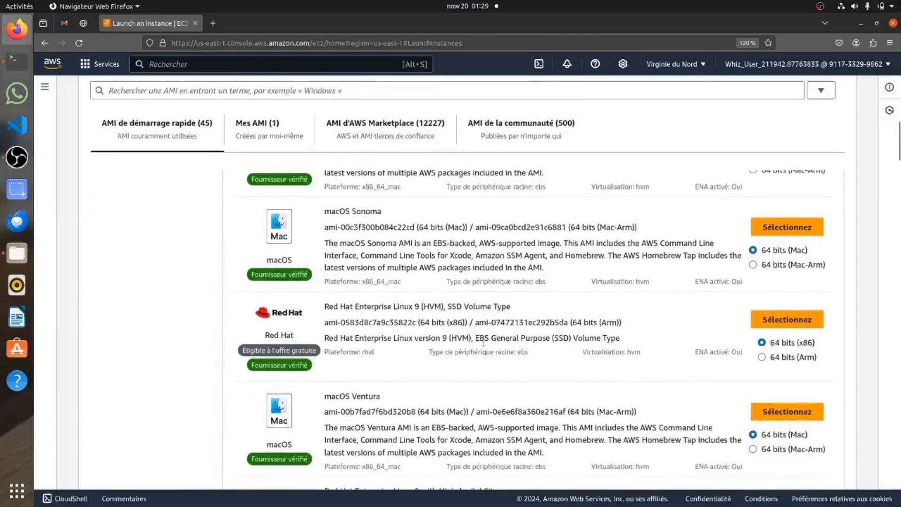
scroll(483, 343, down, 5)
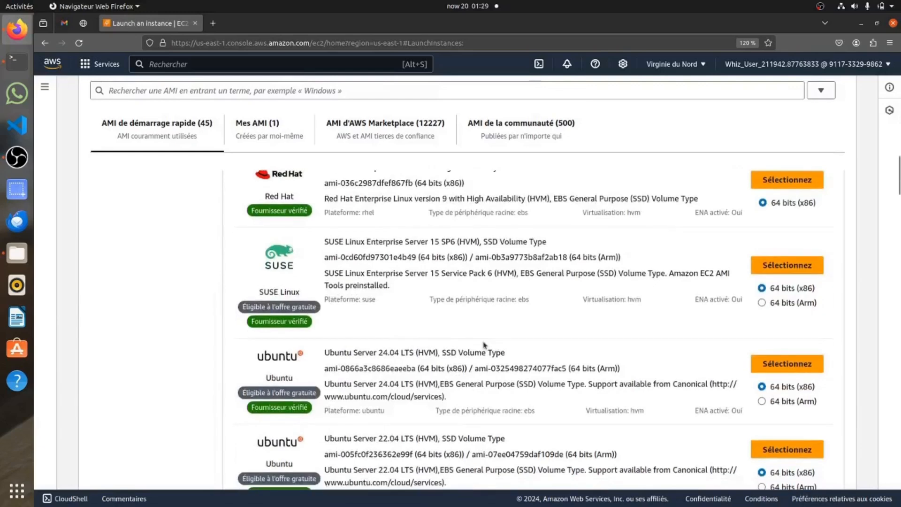
scroll(484, 345, up, 12)
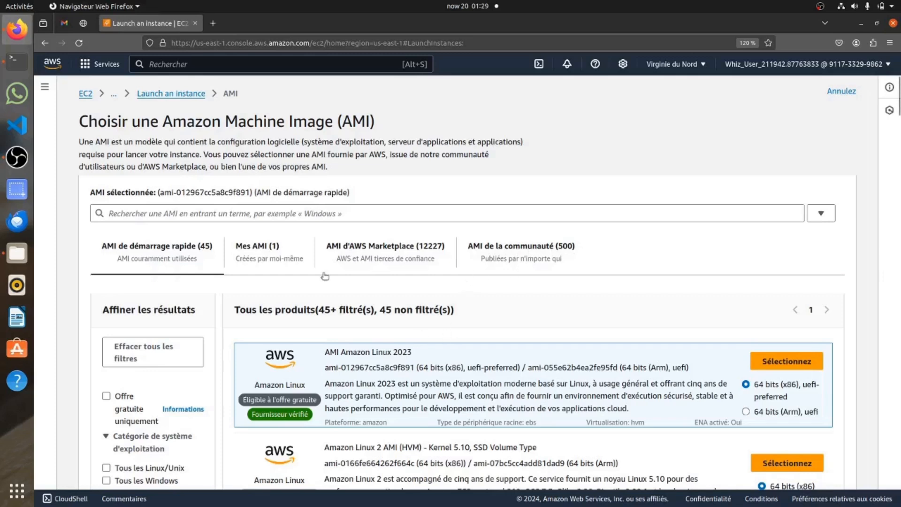
click(174, 95)
Browse the available instance types for the new instance and select the free-tier t2.micro.
scroll(202, 147, down, 5)
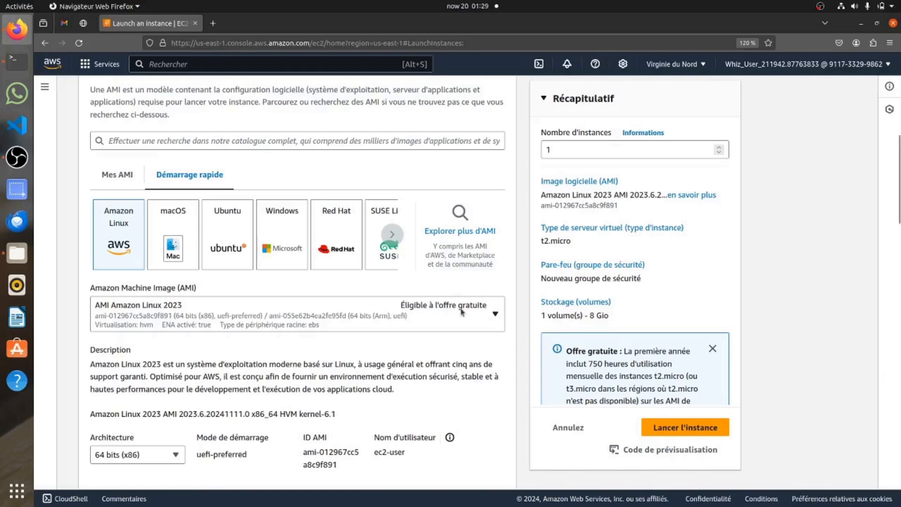
scroll(460, 335, down, 7)
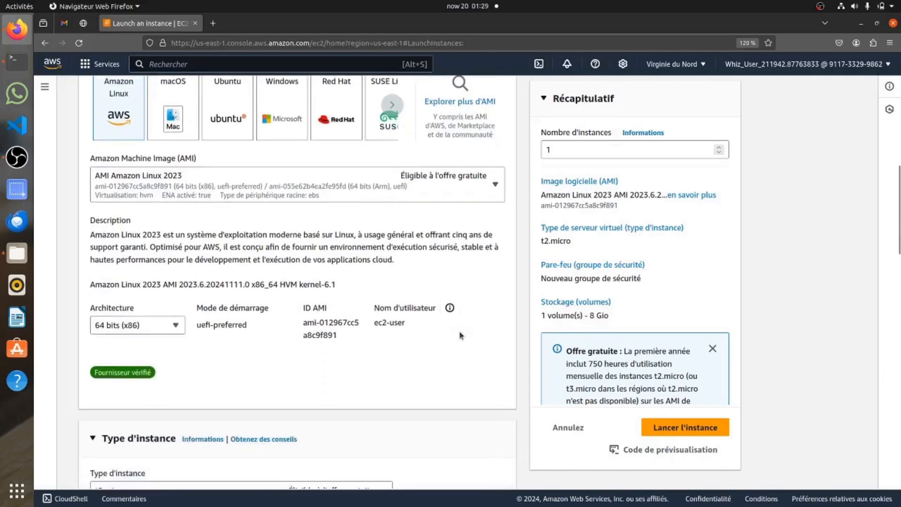
scroll(461, 335, down, 3)
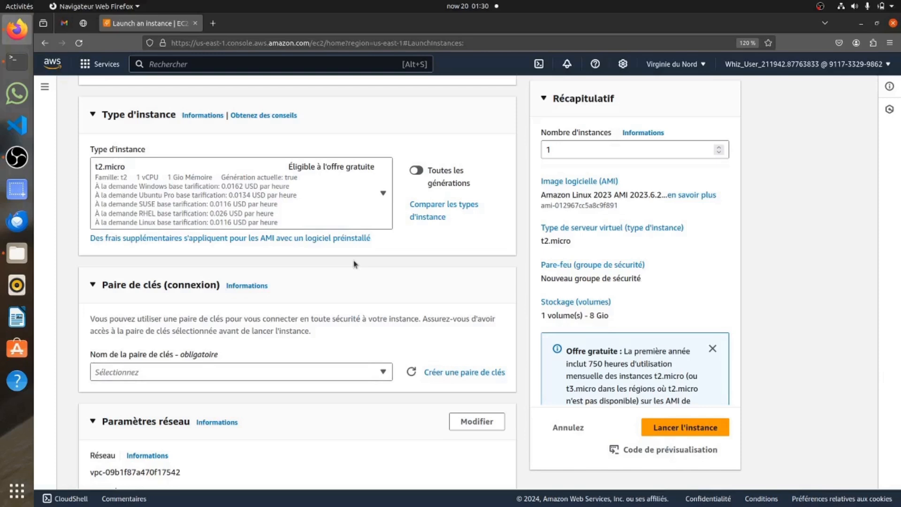
click(383, 195)
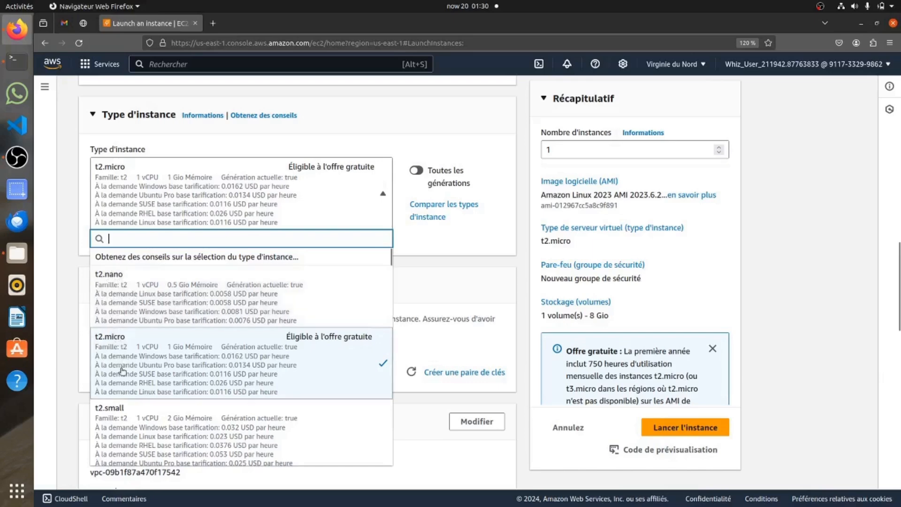
scroll(141, 404, down, 8)
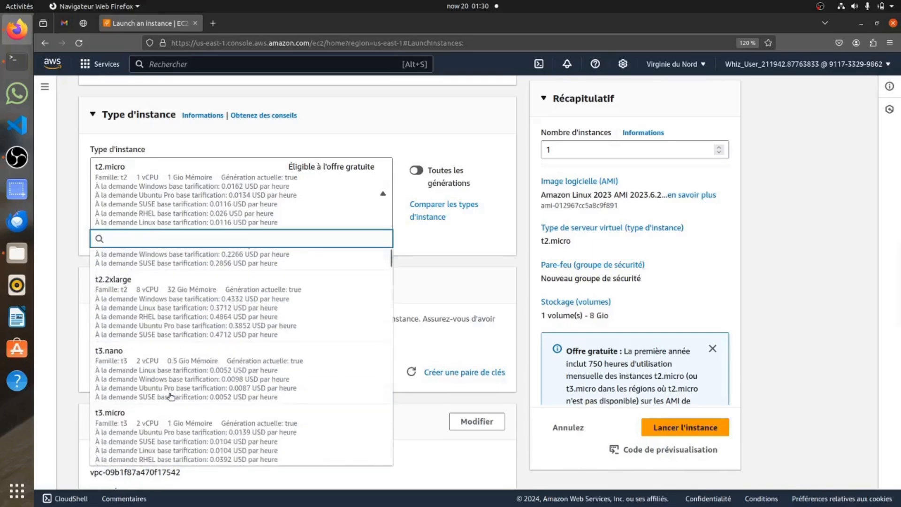
scroll(140, 391, down, 5)
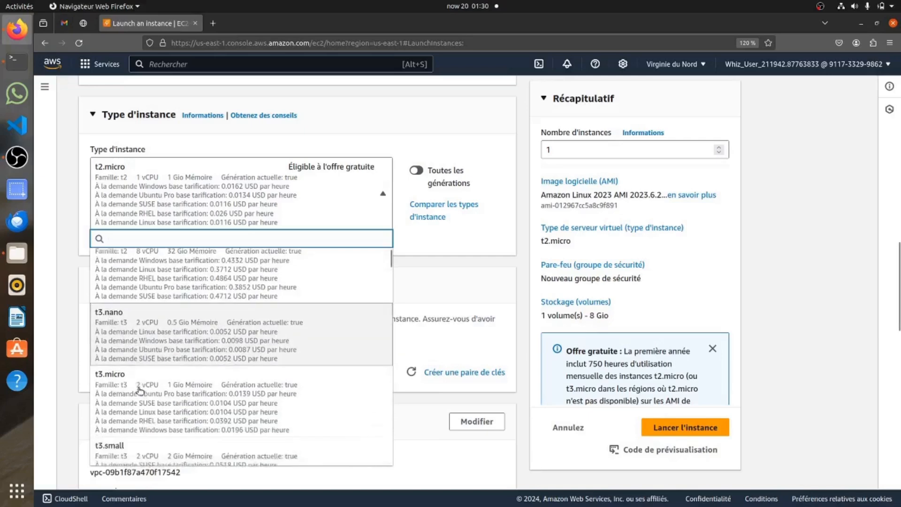
scroll(139, 390, down, 10)
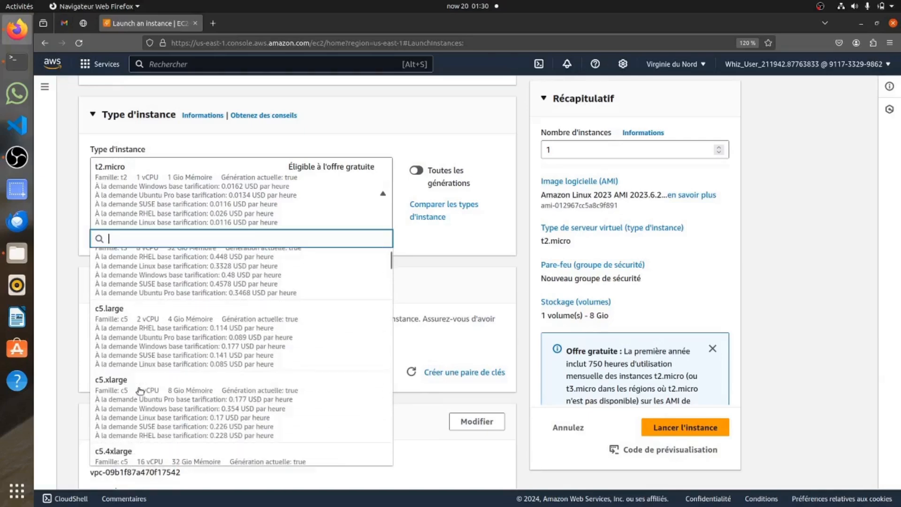
scroll(140, 391, down, 5)
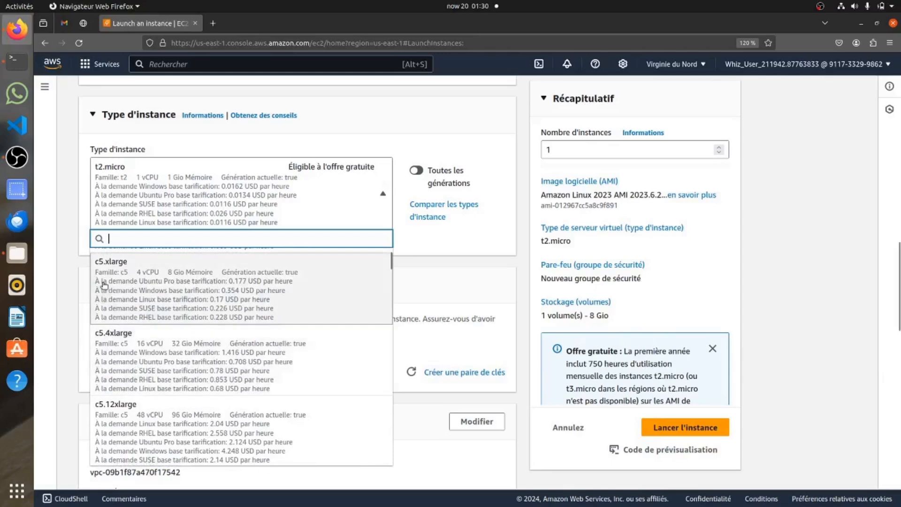
scroll(130, 373, down, 10)
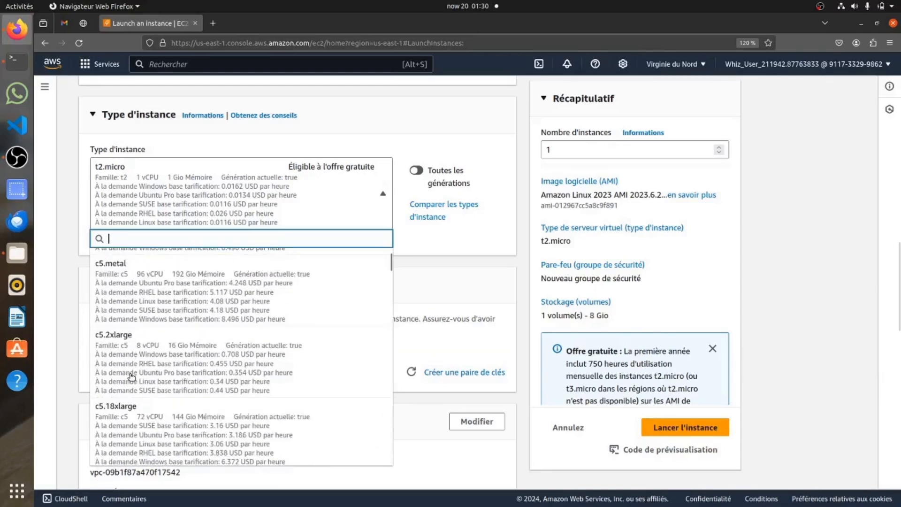
scroll(131, 375, up, 20)
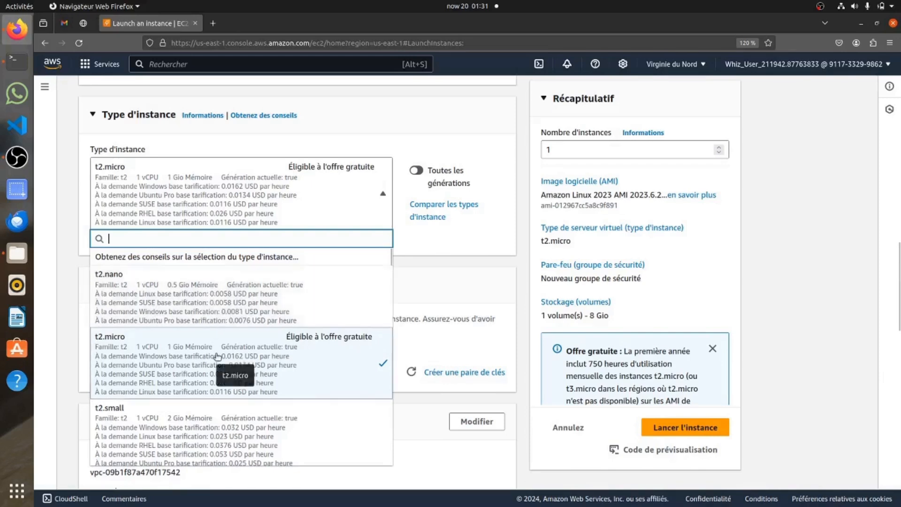
click(289, 376)
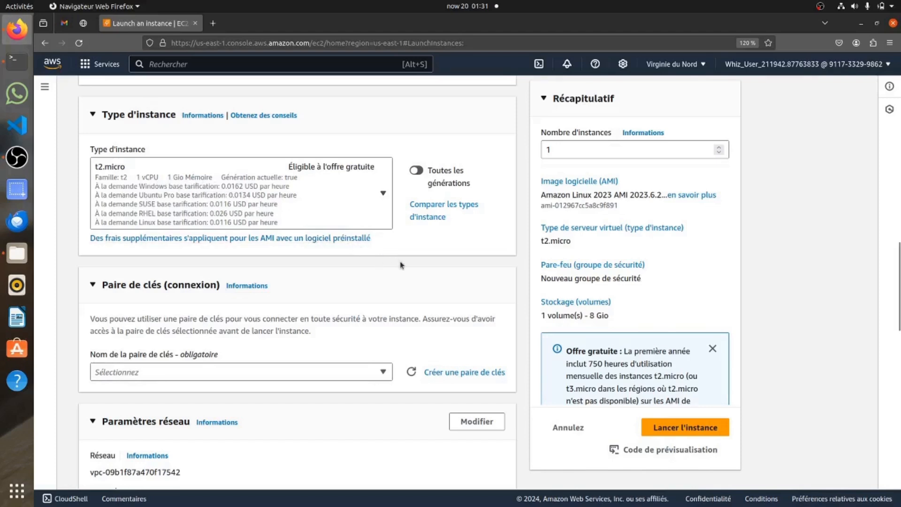
Create an RSA key pair named Key_ec2_lab in .pem format for connecting to the instance.
scroll(401, 265, down, 3)
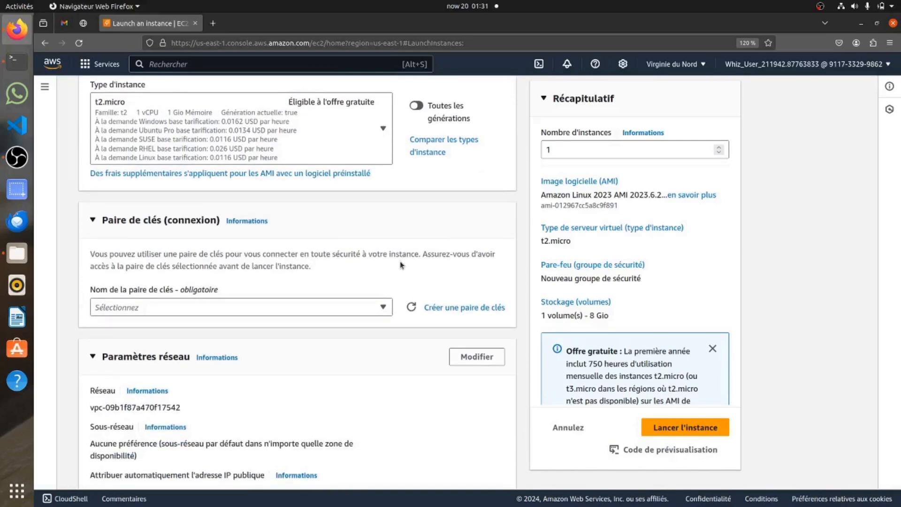
scroll(401, 266, down, 3)
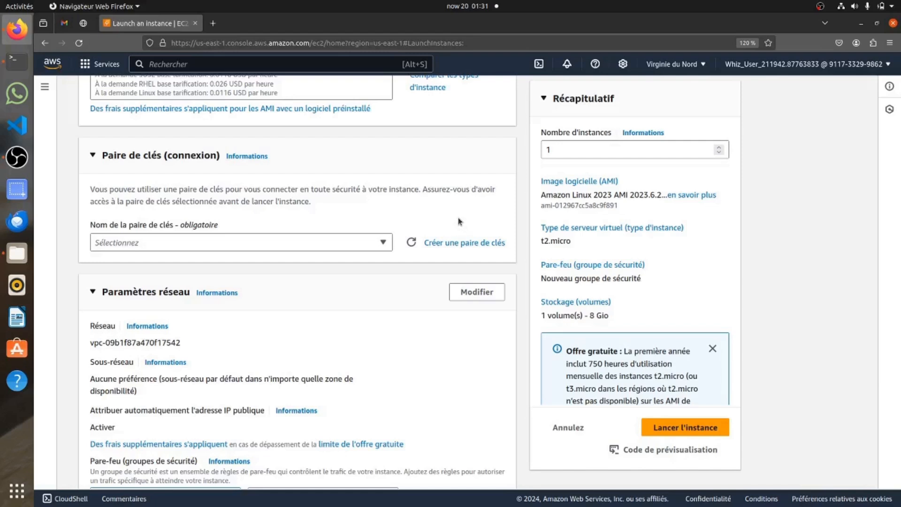
click(459, 243)
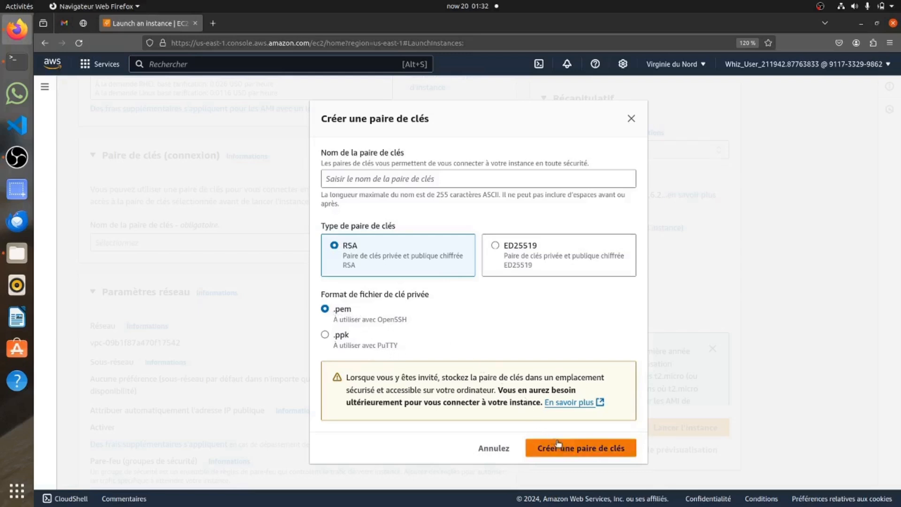
click(601, 449)
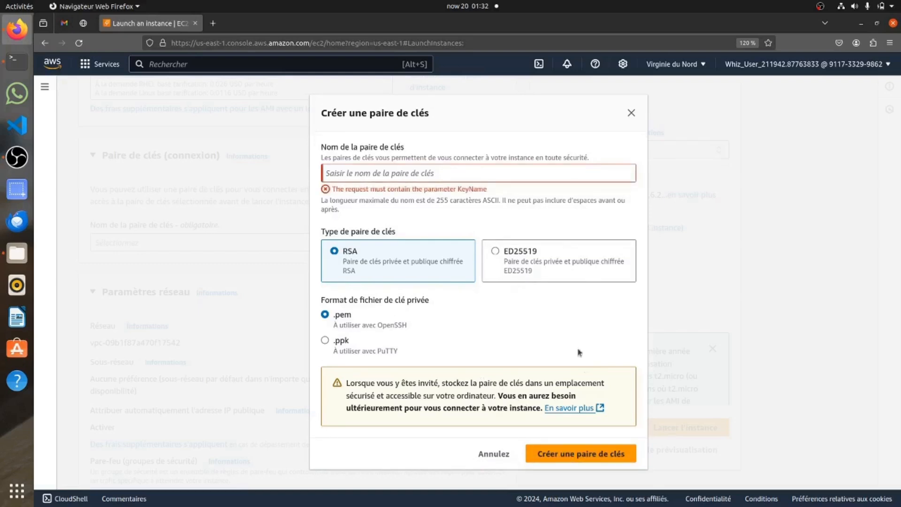
click(460, 176)
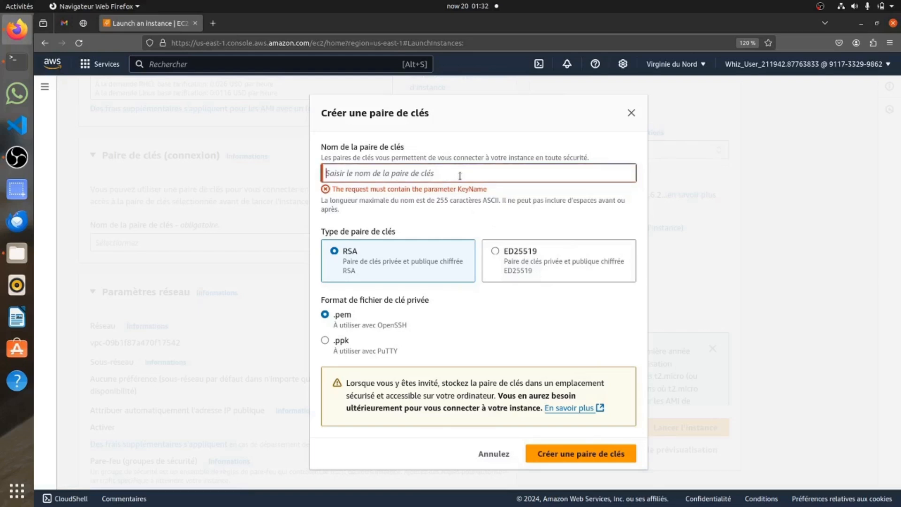
text(Key)
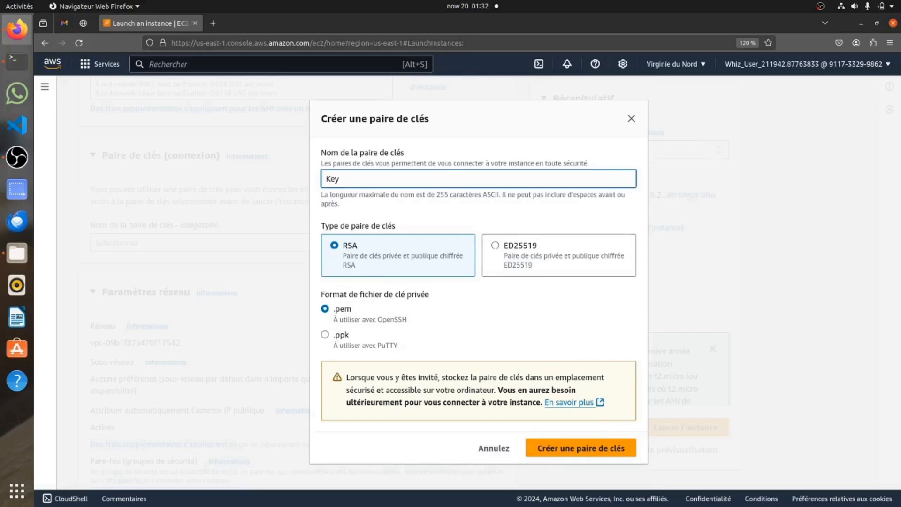
text(_ec2_lab)
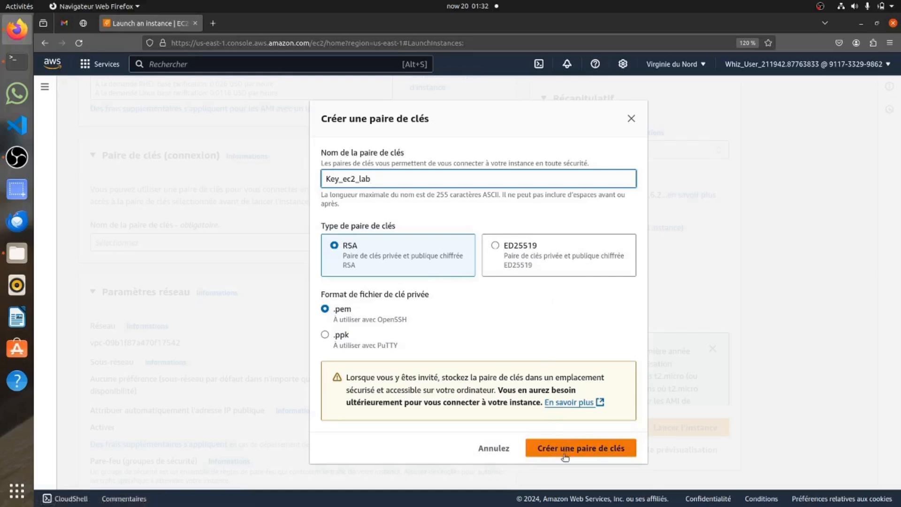
click(548, 446)
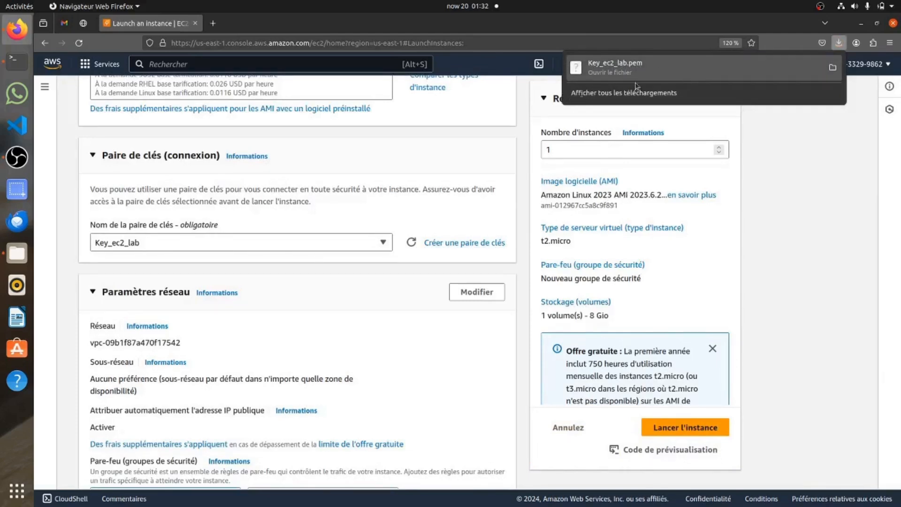
Open the instance's network settings for editing and check the available VPCs, keeping the default one.
scroll(412, 290, down, 4)
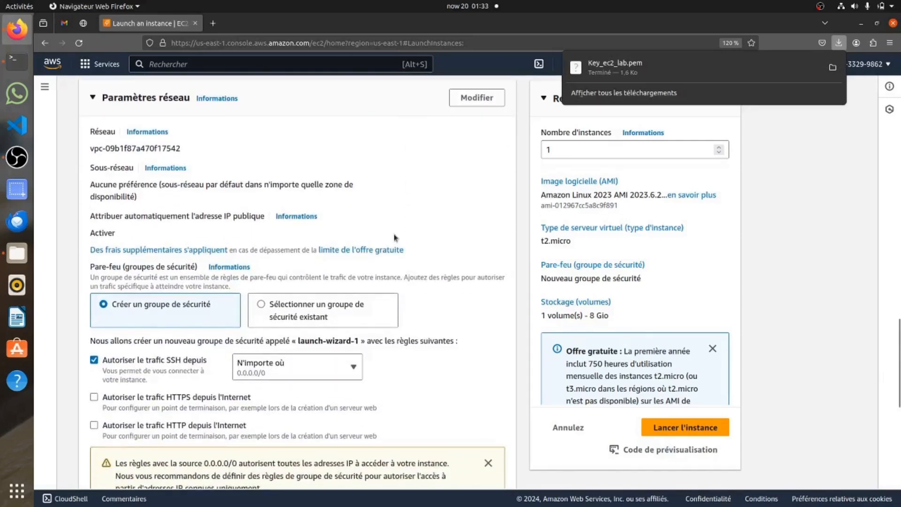
click(466, 100)
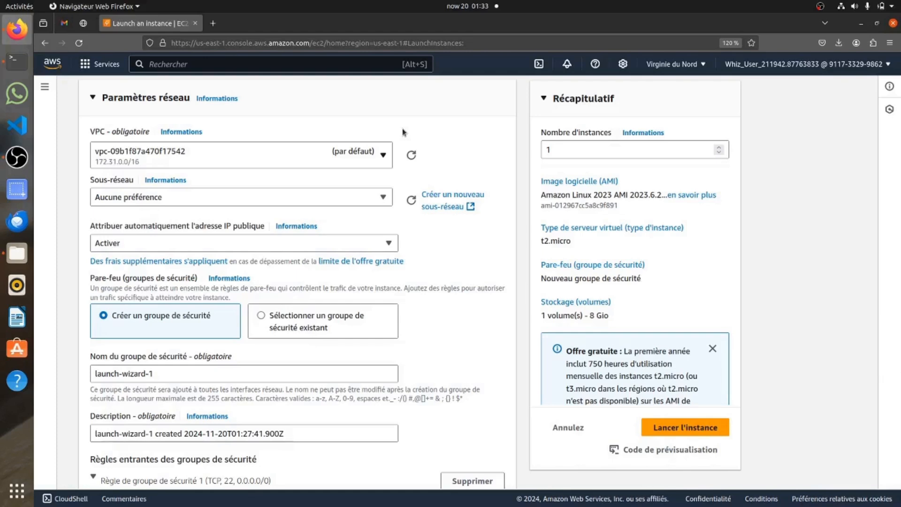
click(383, 157)
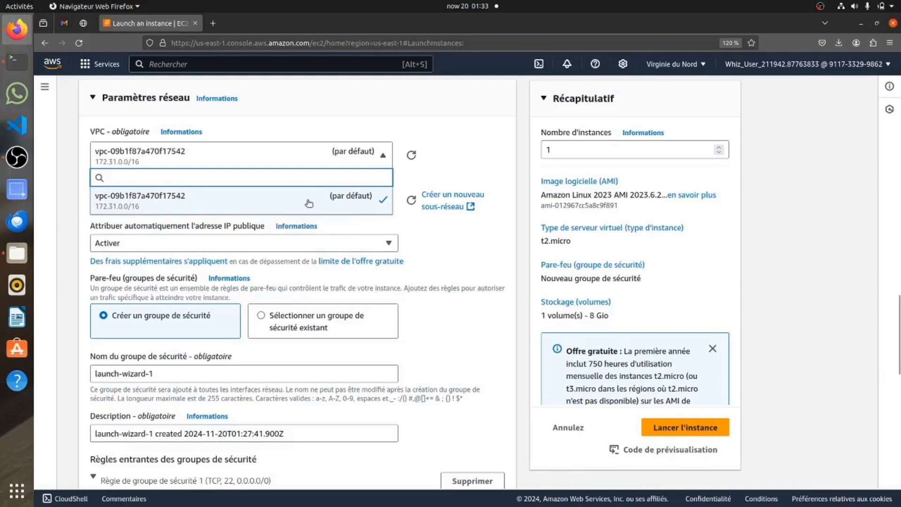
click(449, 177)
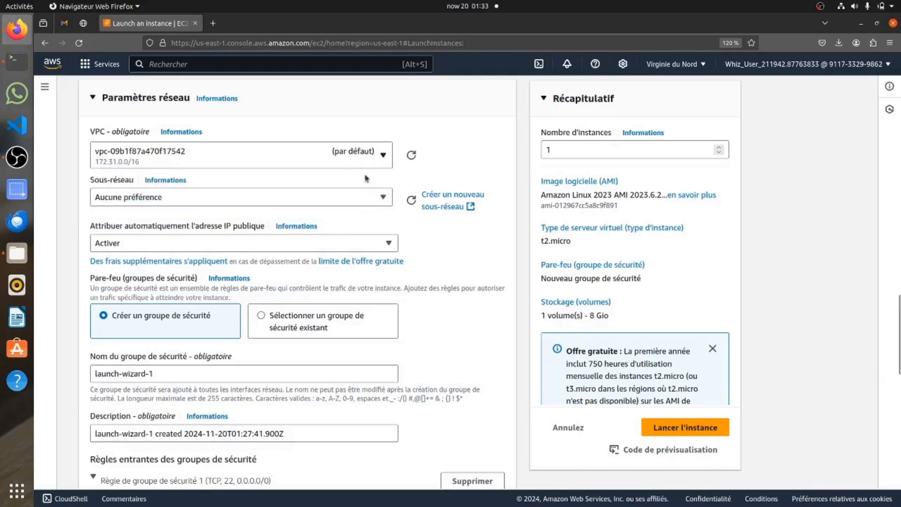
Place the instance in the Frontend-subnet subnet and keep automatic public IP assignment set to Activer.
click(380, 203)
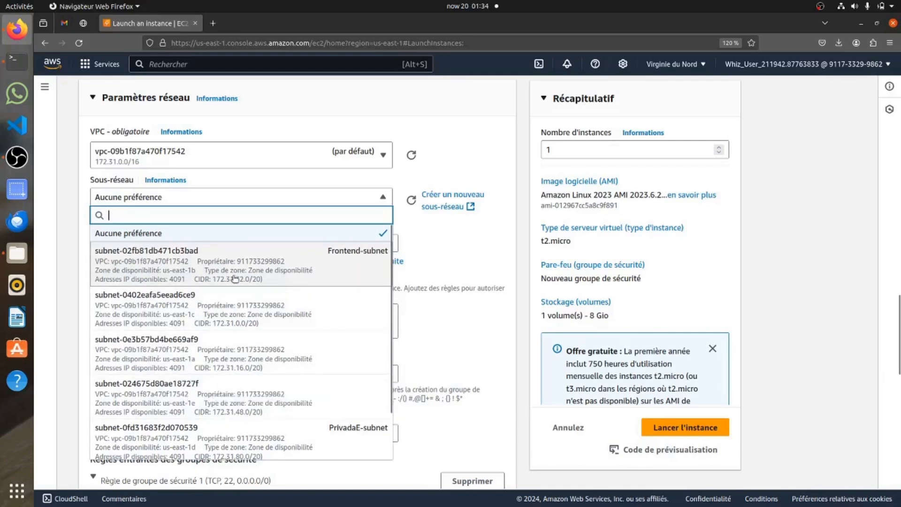
click(235, 279)
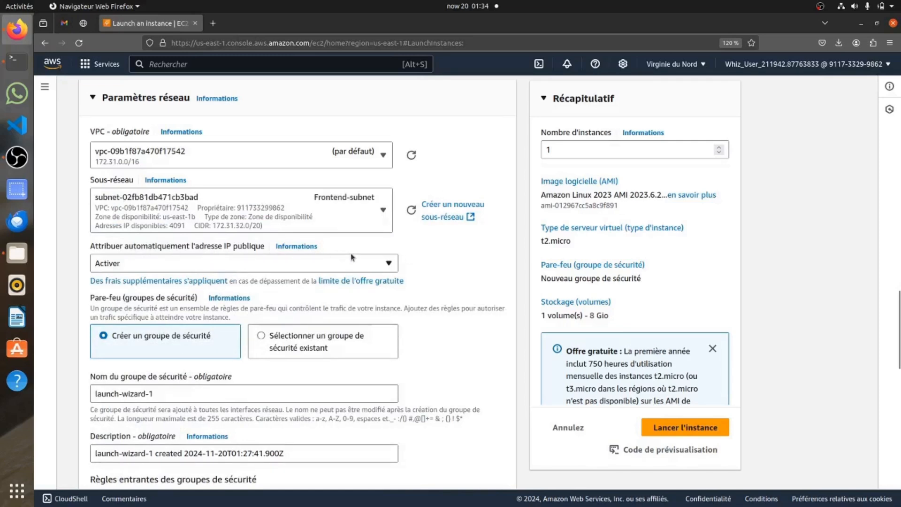
click(389, 264)
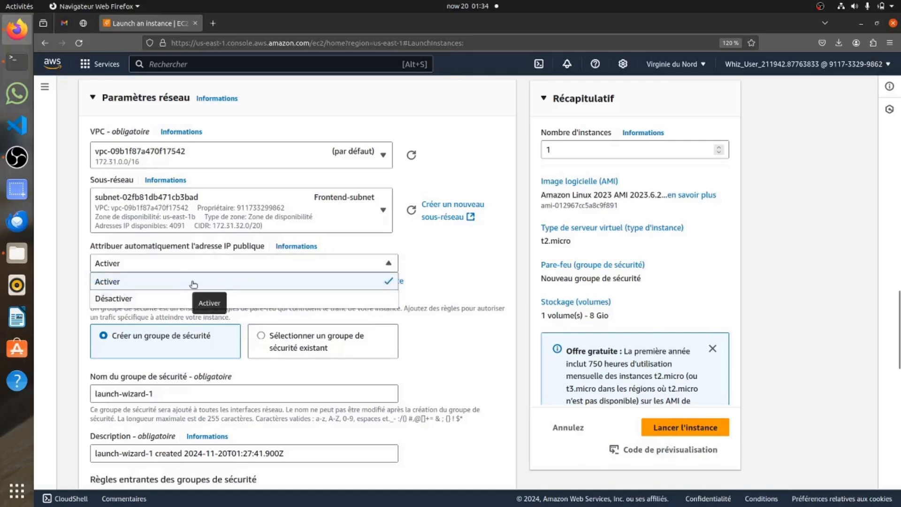
click(245, 283)
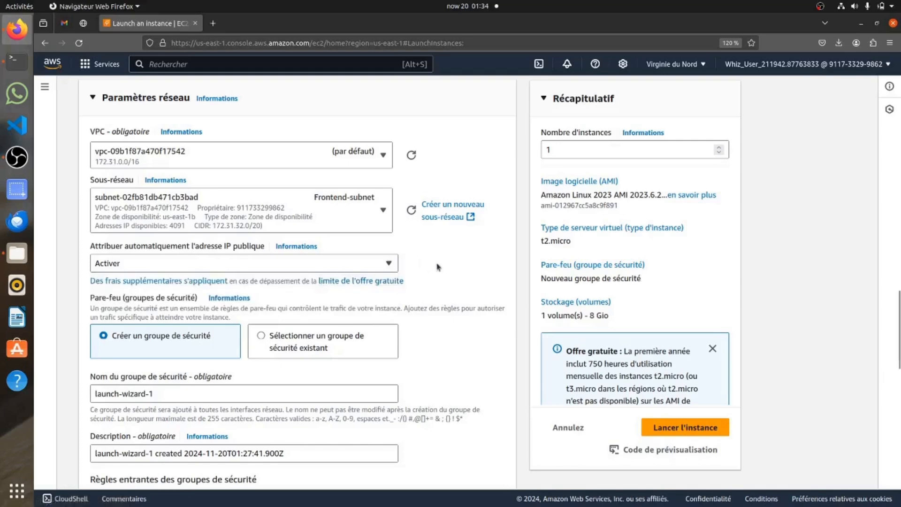
Review the new security group's name, description and inbound rule, including the rule types on offer, without changing the ssh type.
scroll(437, 267, down, 2)
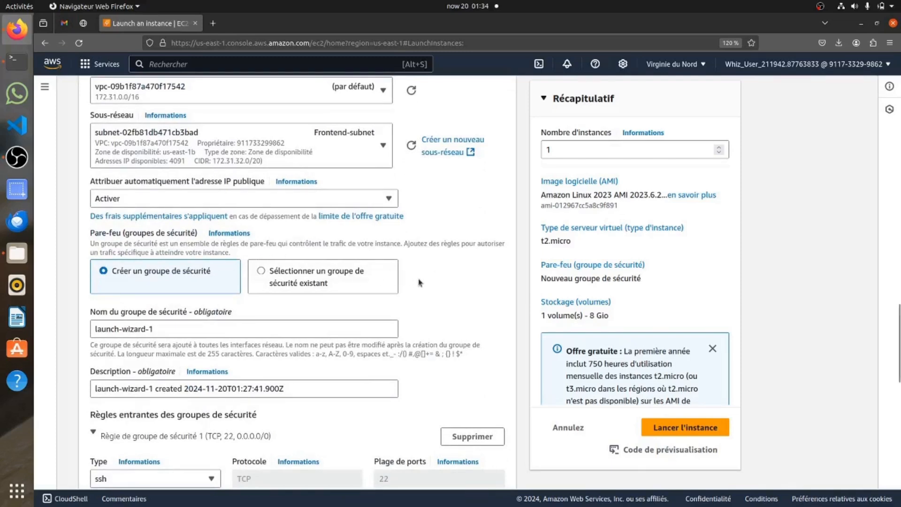
scroll(419, 282, up, 5)
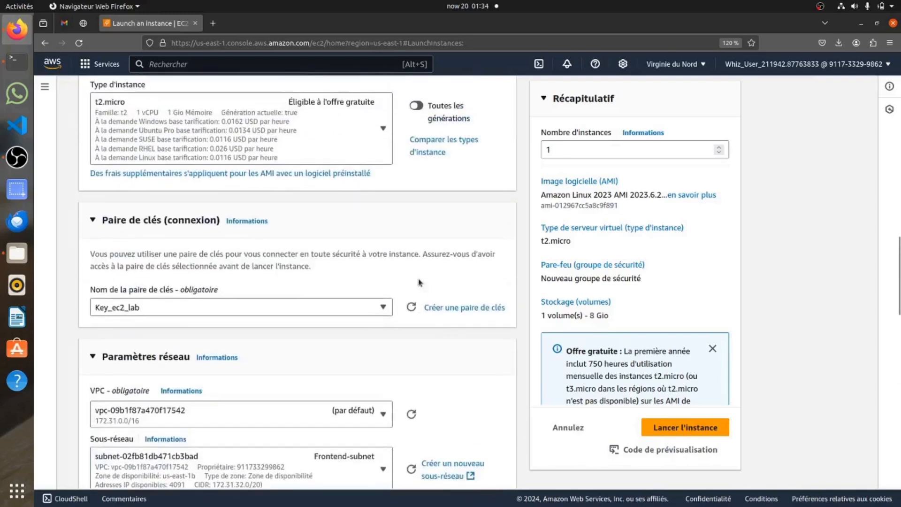
scroll(419, 282, down, 5)
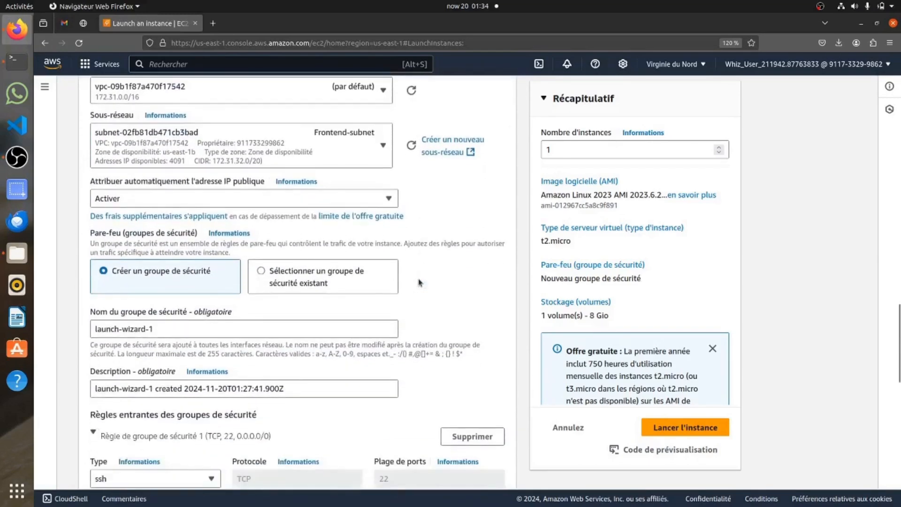
scroll(419, 283, down, 1)
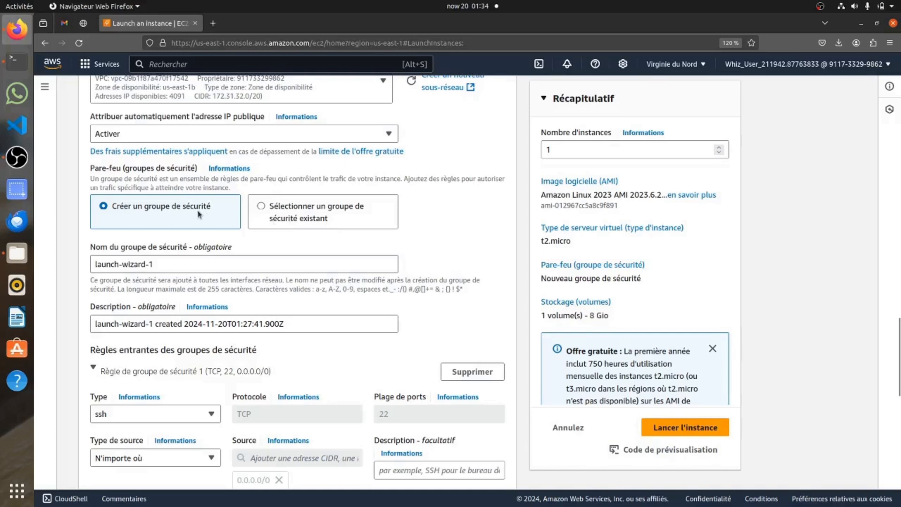
click(225, 267)
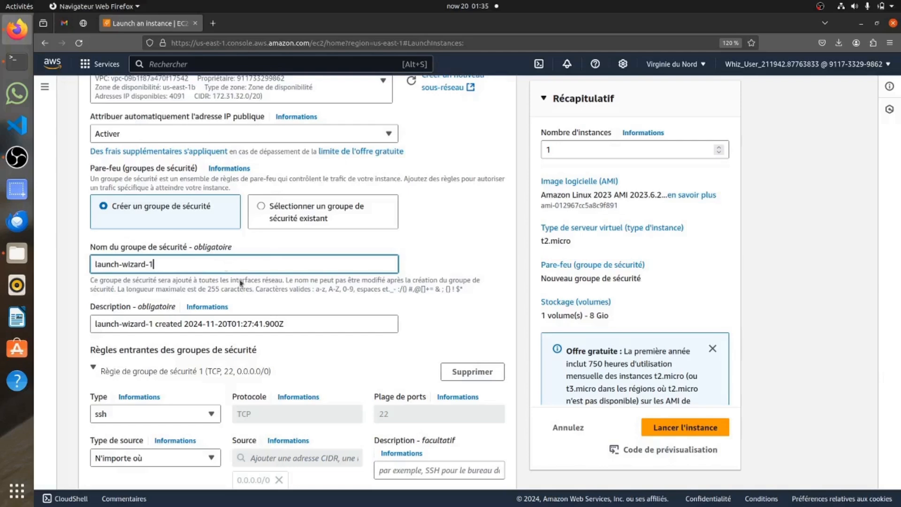
scroll(261, 330, down, 2)
scroll(261, 330, down, 2)
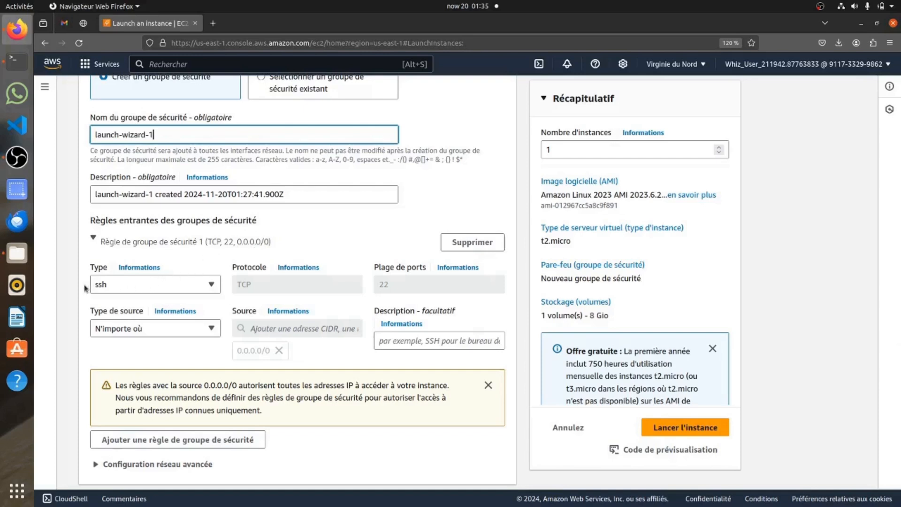
click(212, 284)
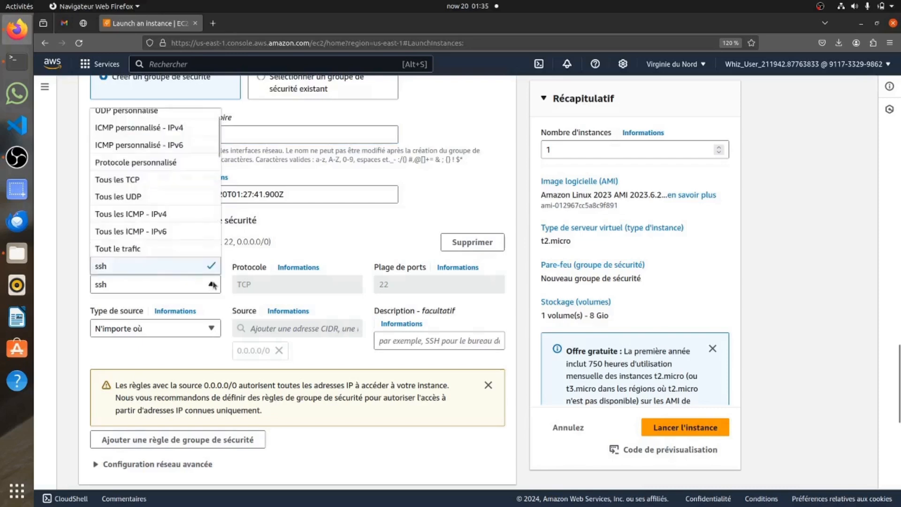
click(212, 284)
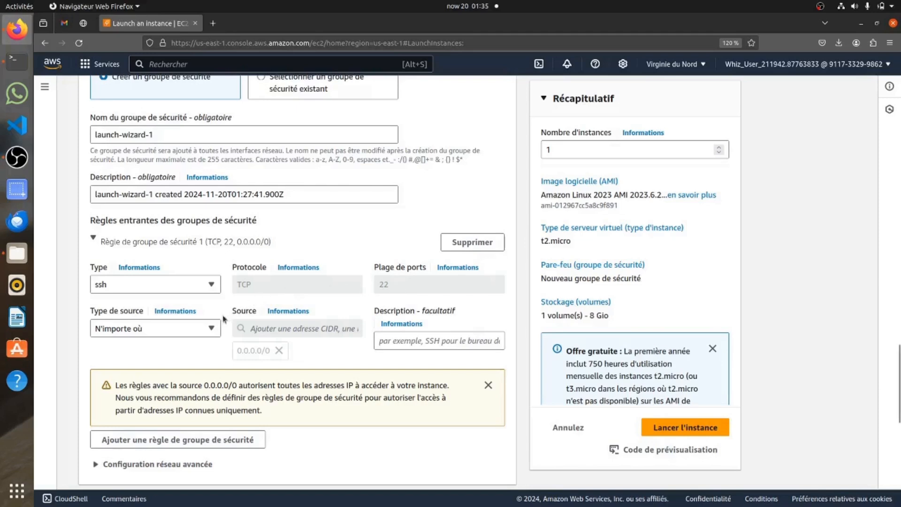
Check the source types and rule types on offer for the inbound security rule, keeping ssh with the source N'importe où.
click(214, 328)
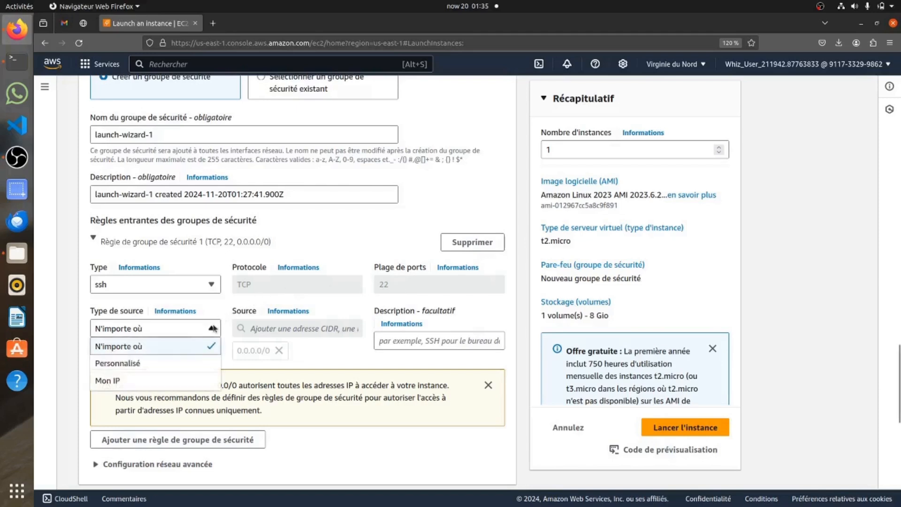
click(150, 353)
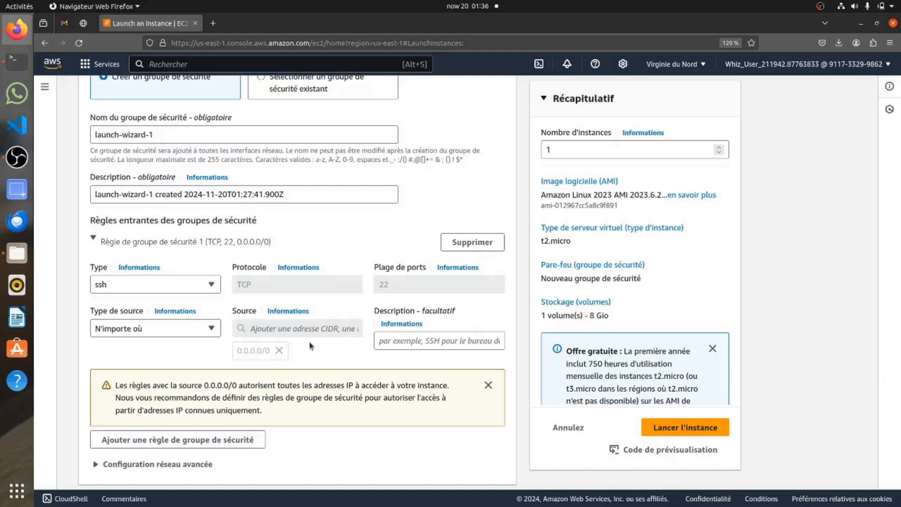
click(212, 285)
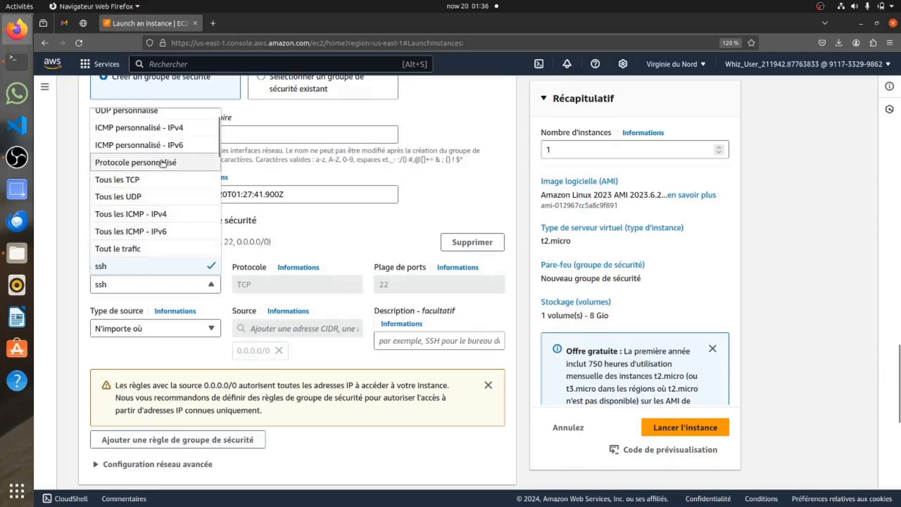
scroll(169, 236, down, 5)
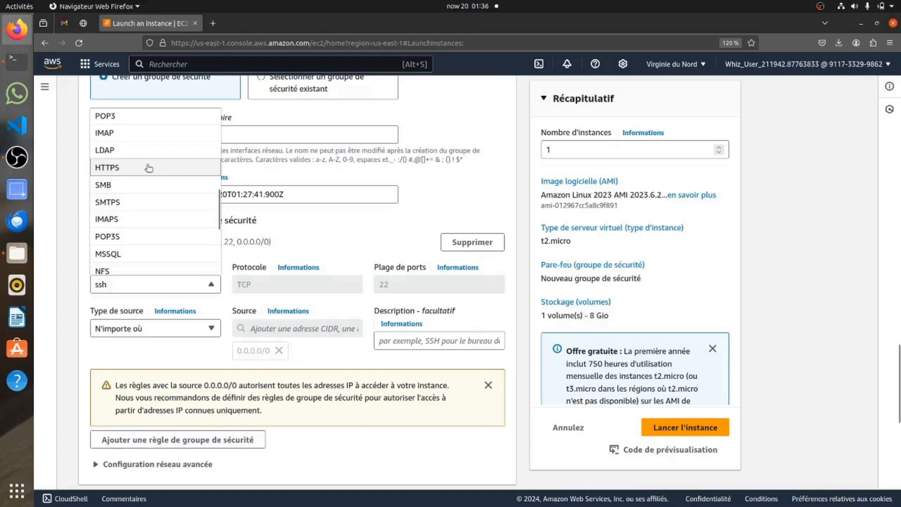
click(309, 227)
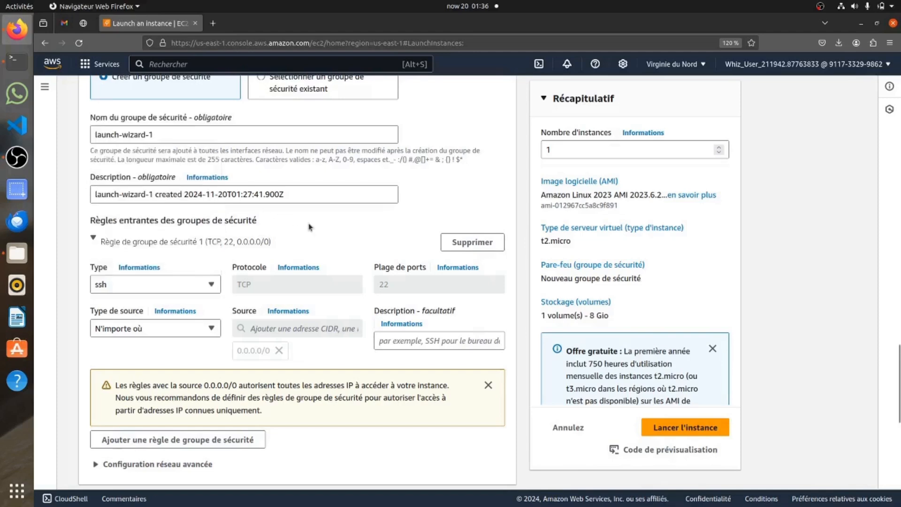
Review the storage configuration, then expand the advanced details and examine their options down to the optional user data field.
scroll(342, 300, down, 5)
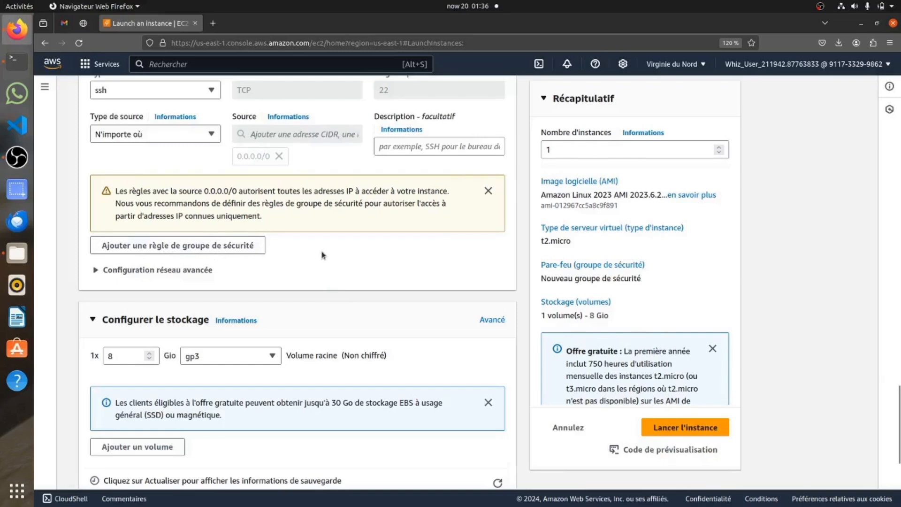
scroll(322, 256, down, 3)
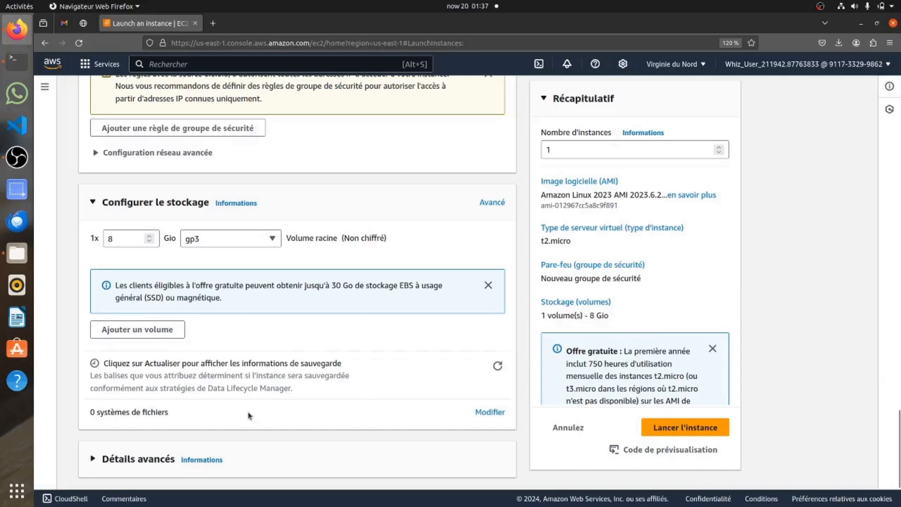
click(98, 461)
scroll(250, 449, down, 3)
scroll(250, 449, down, 6)
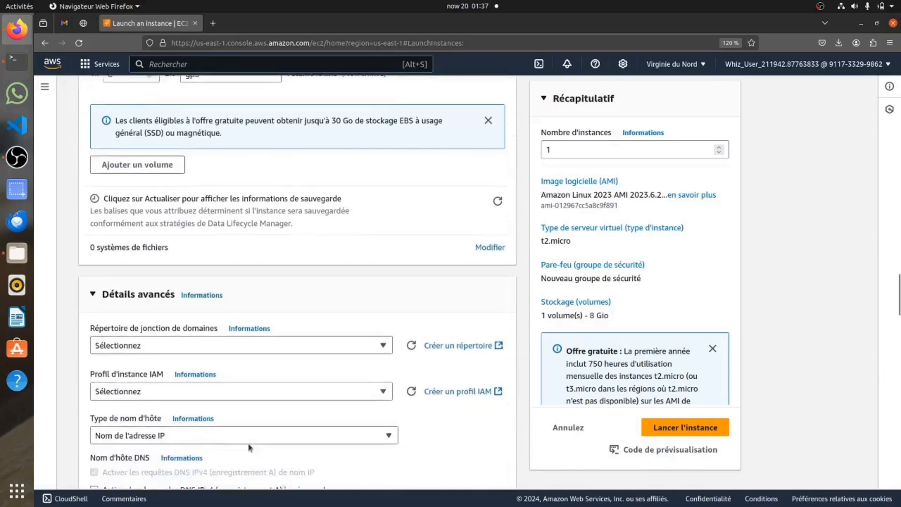
scroll(250, 448, down, 5)
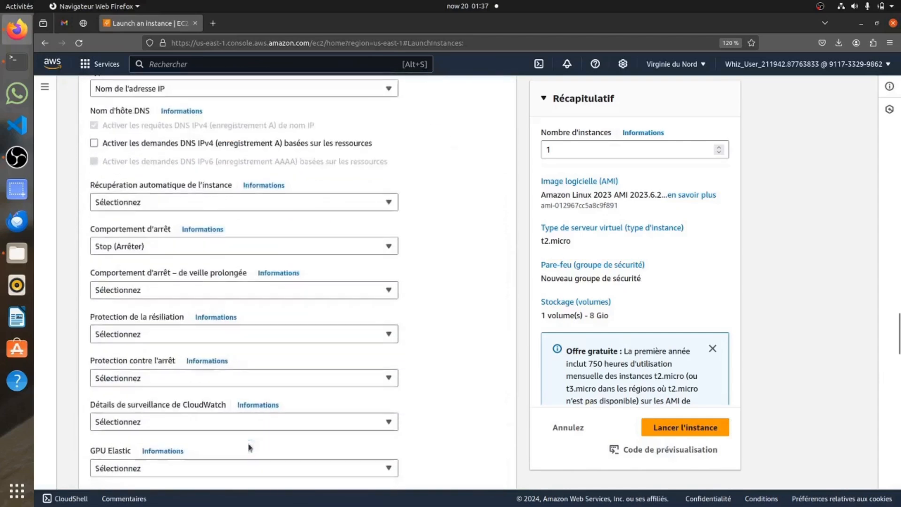
scroll(251, 449, down, 3)
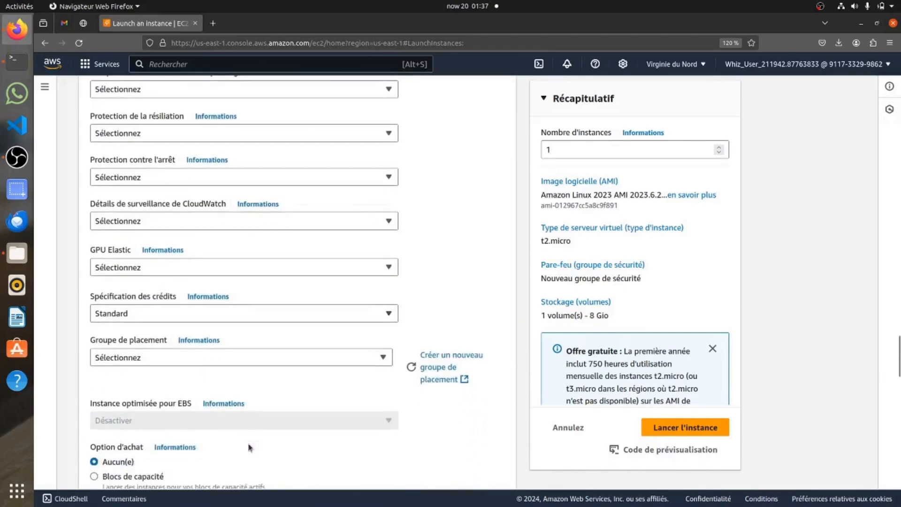
scroll(250, 448, down, 9)
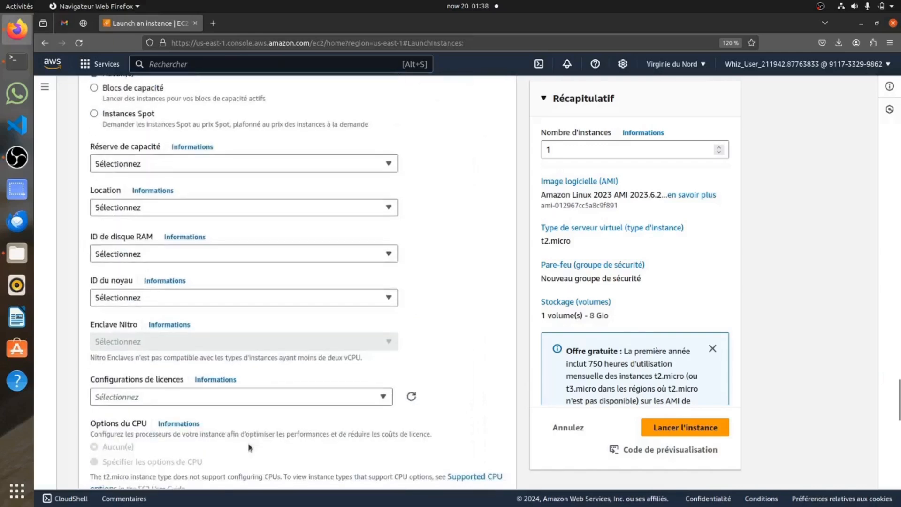
scroll(250, 447, down, 2)
scroll(250, 447, down, 6)
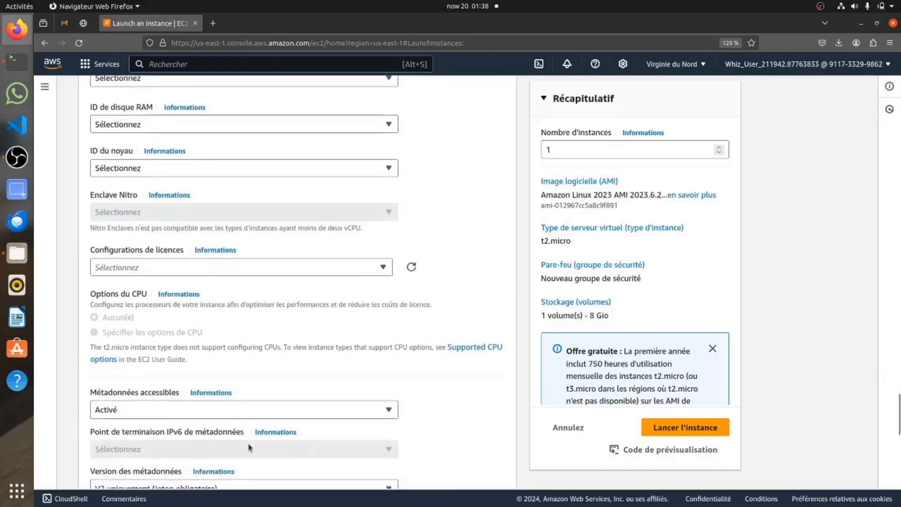
scroll(250, 448, down, 6)
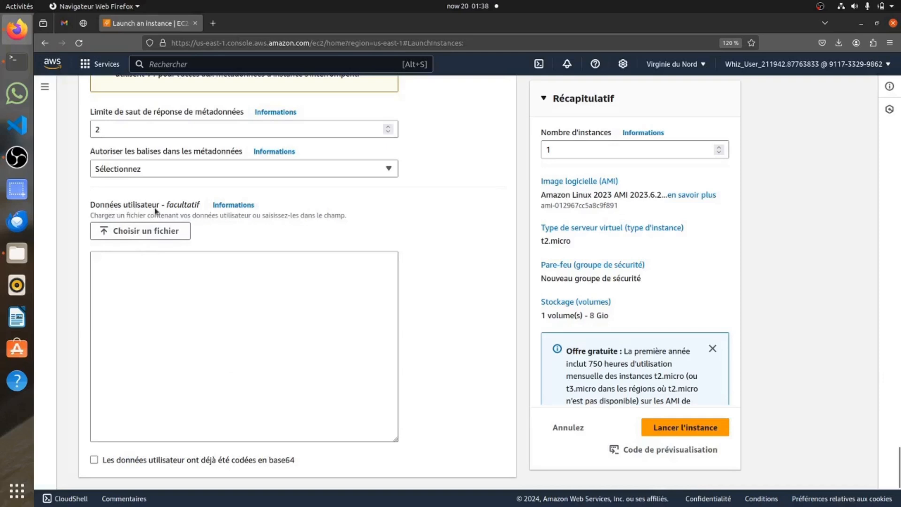
click(151, 258)
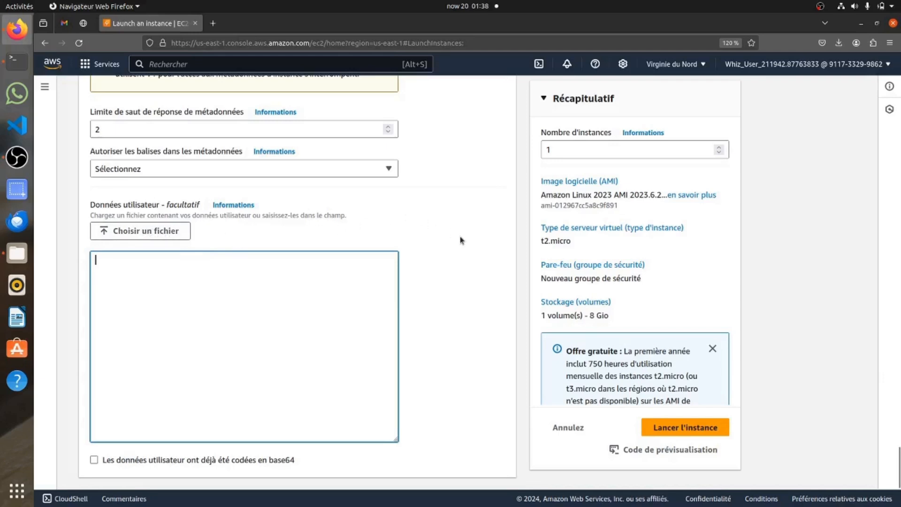
Launch the EC2_Lab instance with the configured settings.
scroll(460, 240, up, 20)
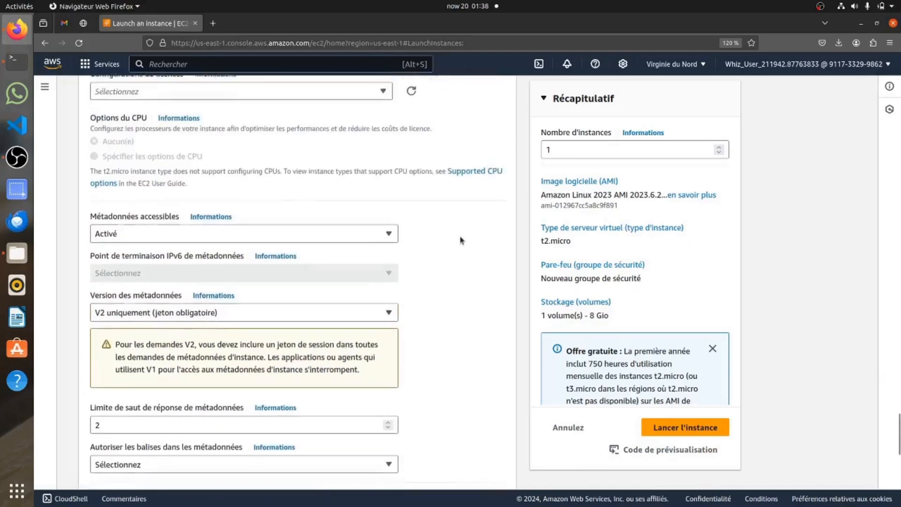
scroll(460, 239, up, 20)
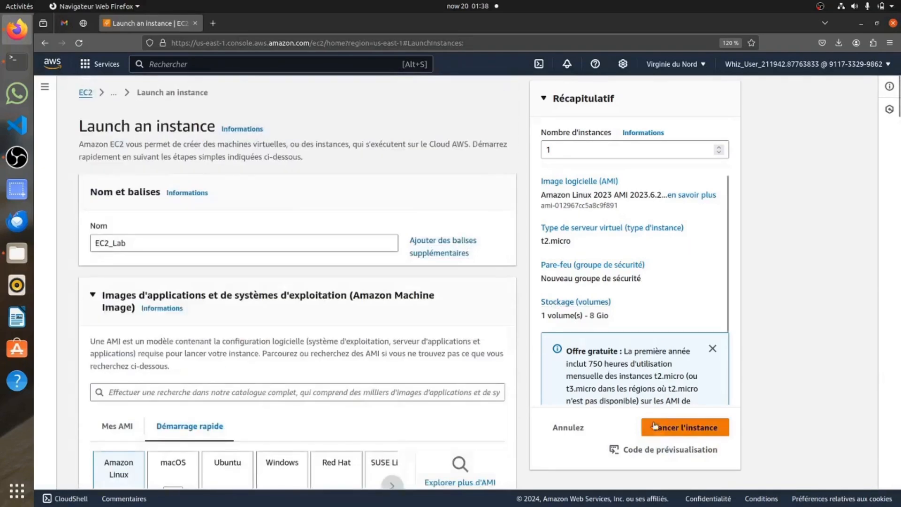
click(691, 431)
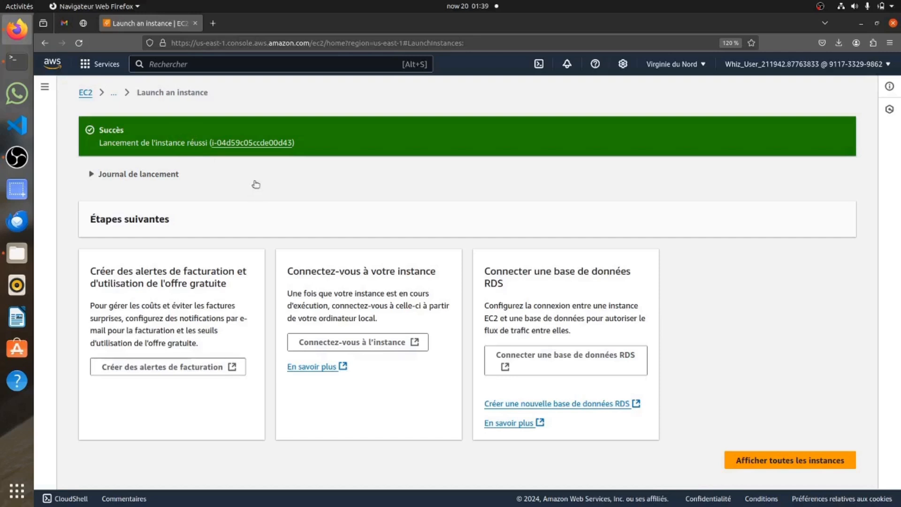
Open the newly launched instance in the instances list, select EC2_Lab and refresh the list.
click(241, 144)
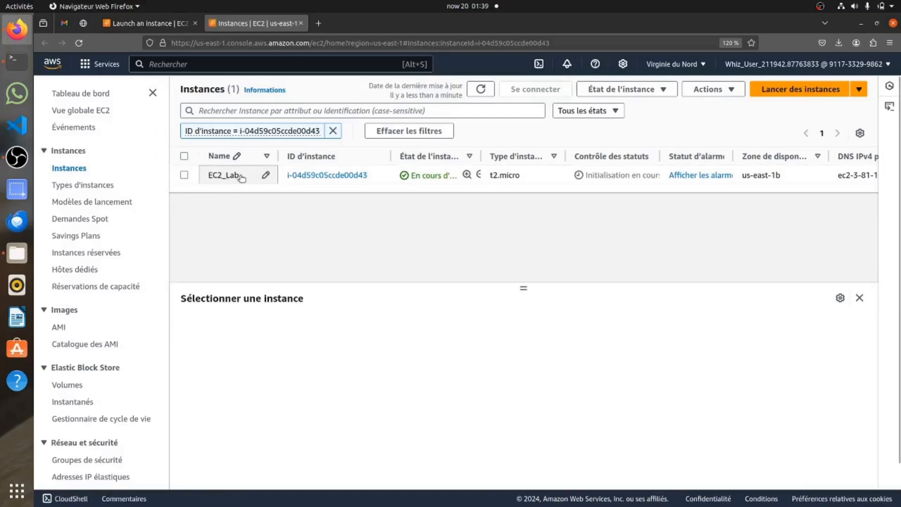
click(184, 175)
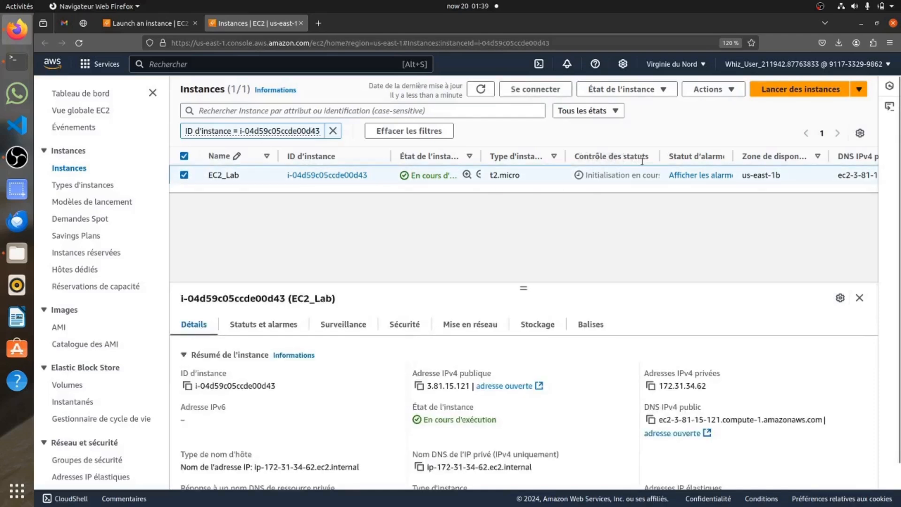
click(481, 89)
click(481, 89)
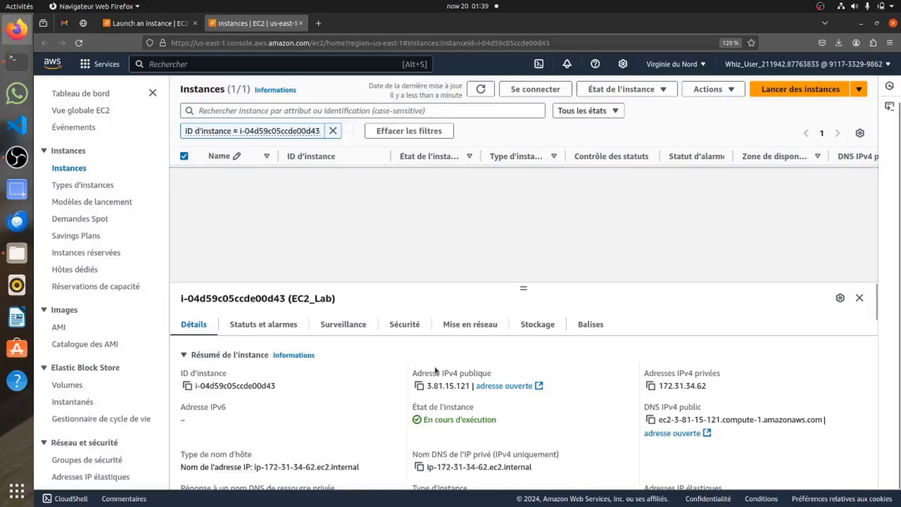
Examine EC2_Lab's details, including its IP addresses, type, VPC, subnet, AMI, key pair and host settings, and refresh the instances list.
scroll(384, 402, down, 3)
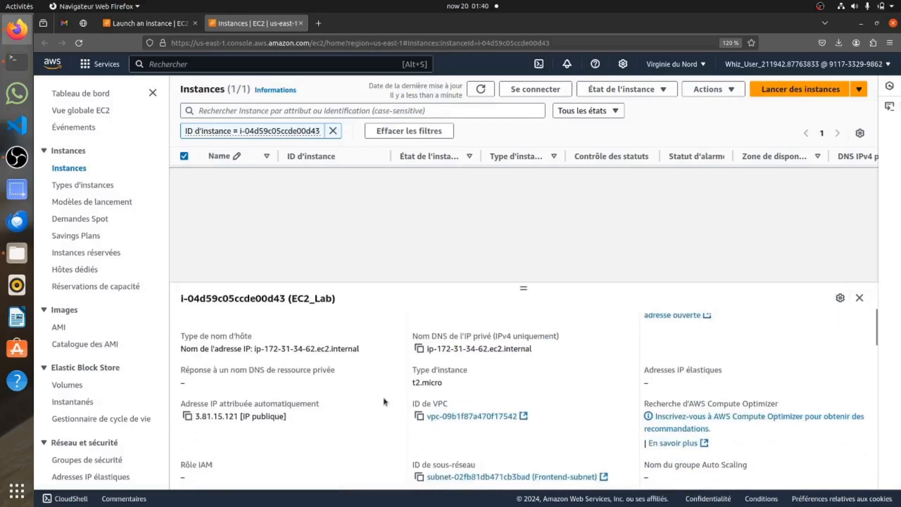
scroll(383, 402, up, 3)
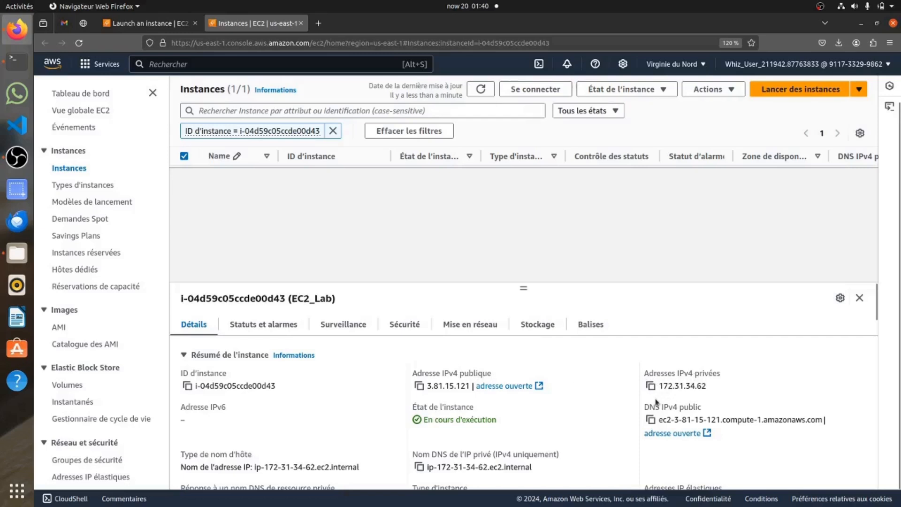
scroll(610, 413, down, 5)
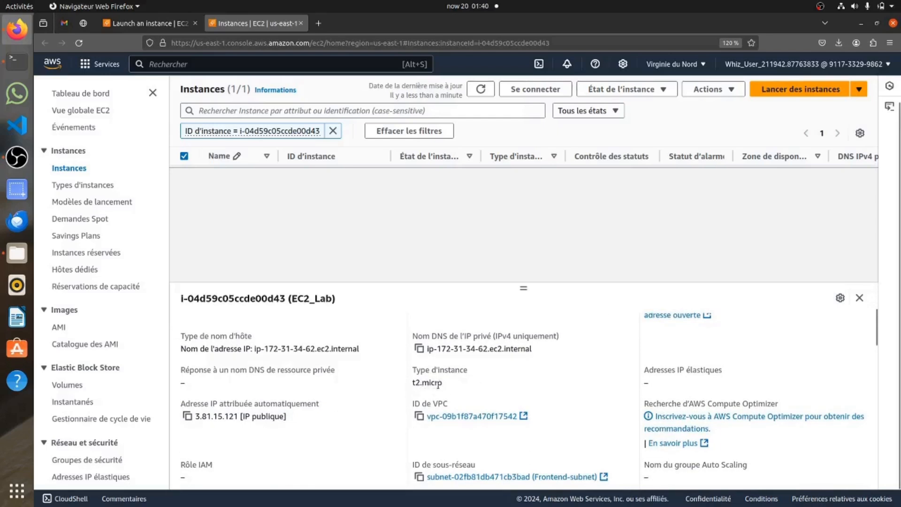
scroll(449, 384, down, 2)
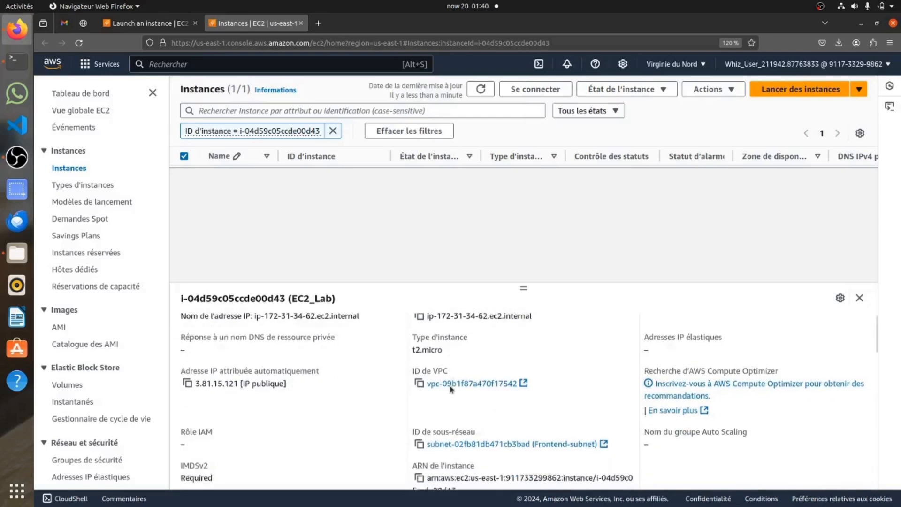
scroll(490, 392, down, 4)
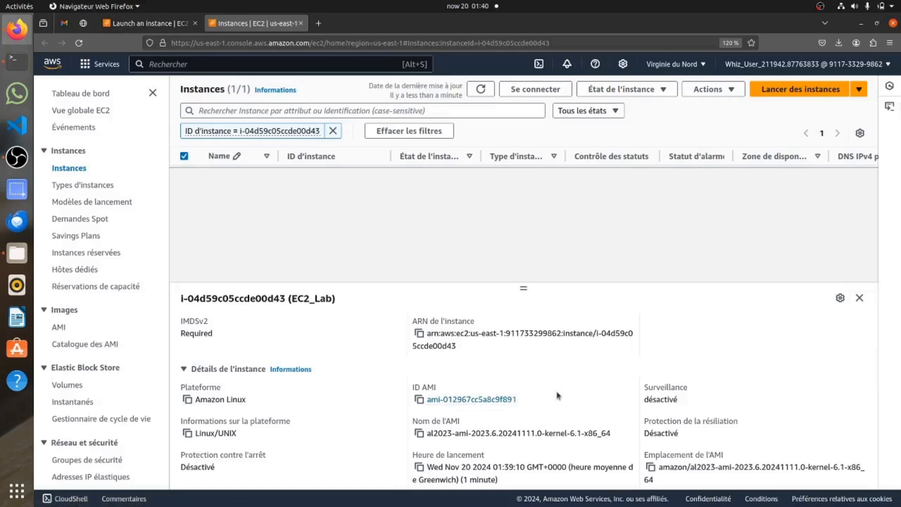
scroll(558, 396, down, 3)
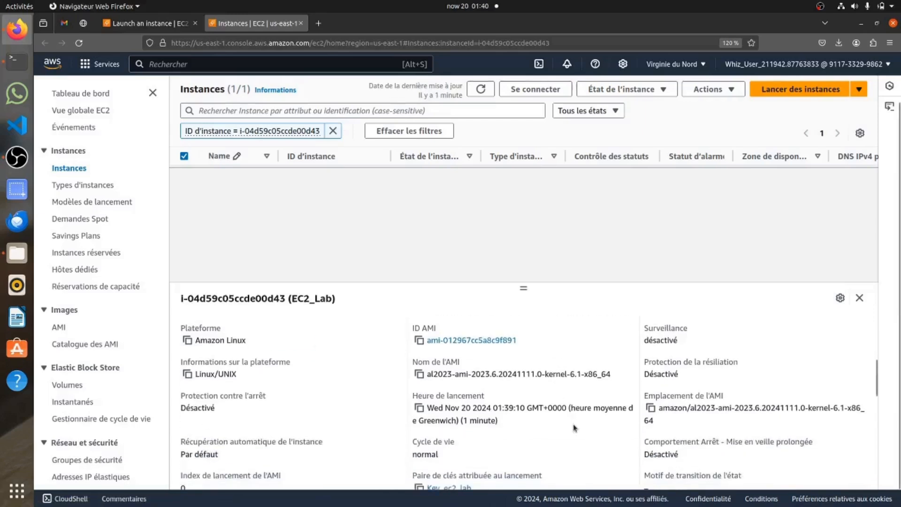
scroll(575, 427, down, 4)
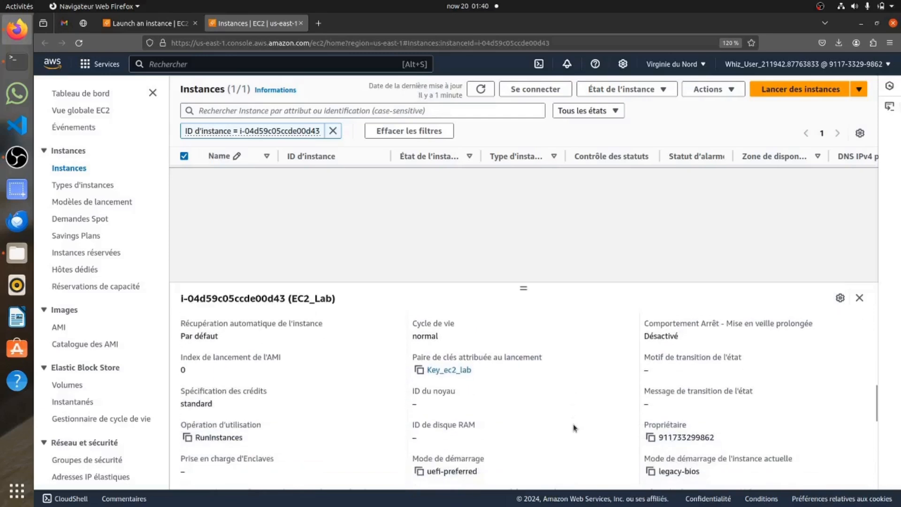
scroll(574, 427, down, 3)
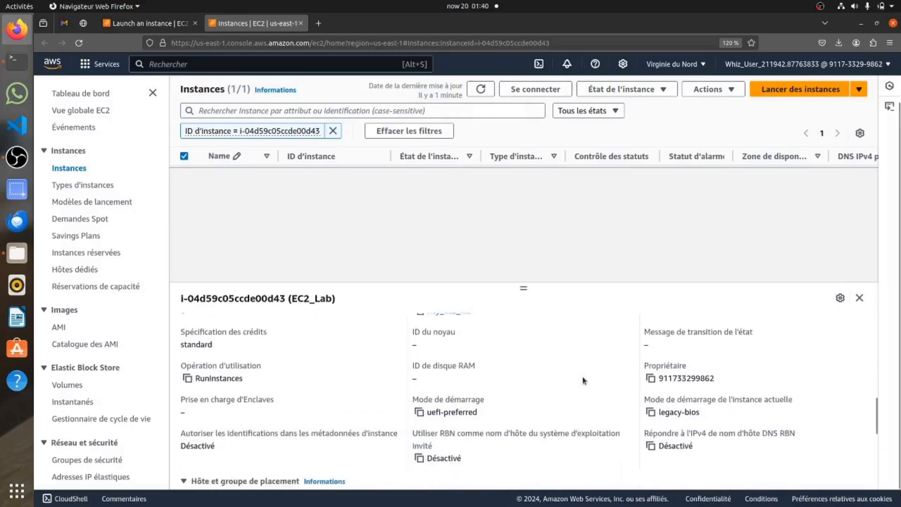
scroll(584, 381, down, 6)
scroll(583, 381, down, 5)
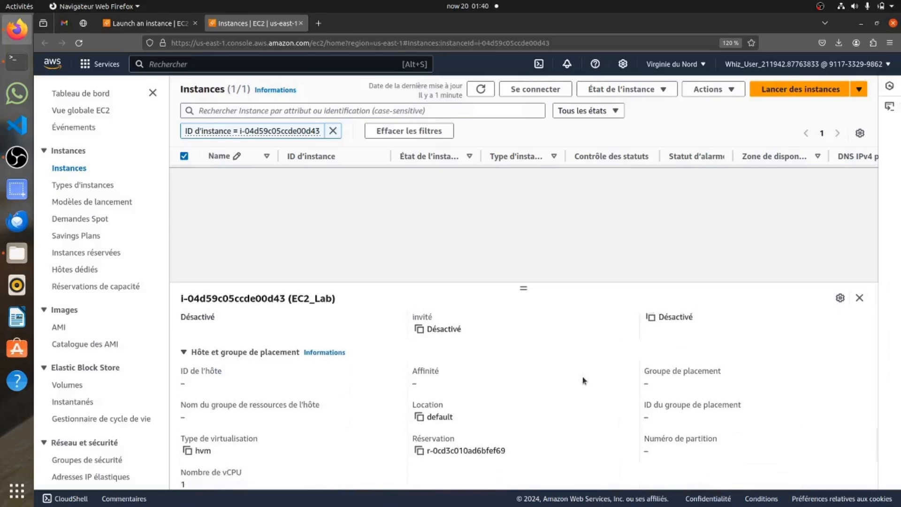
scroll(583, 381, down, 1)
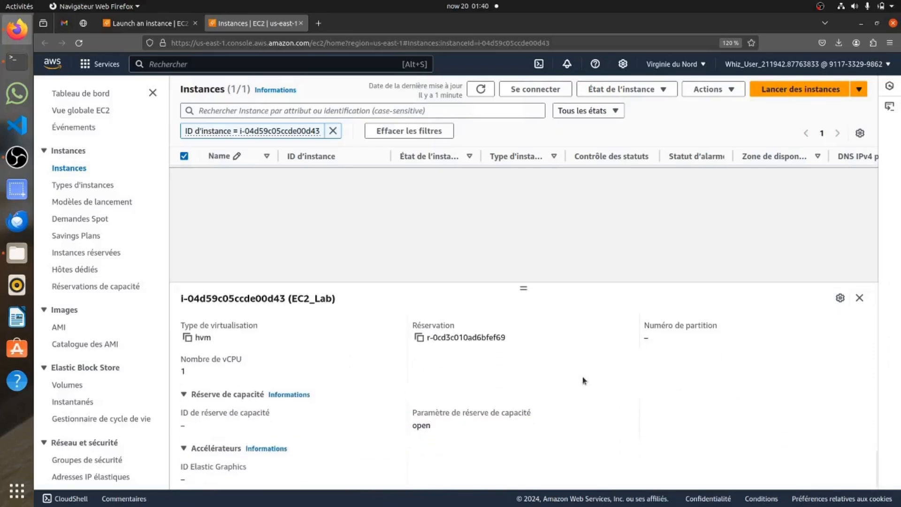
scroll(583, 381, up, 13)
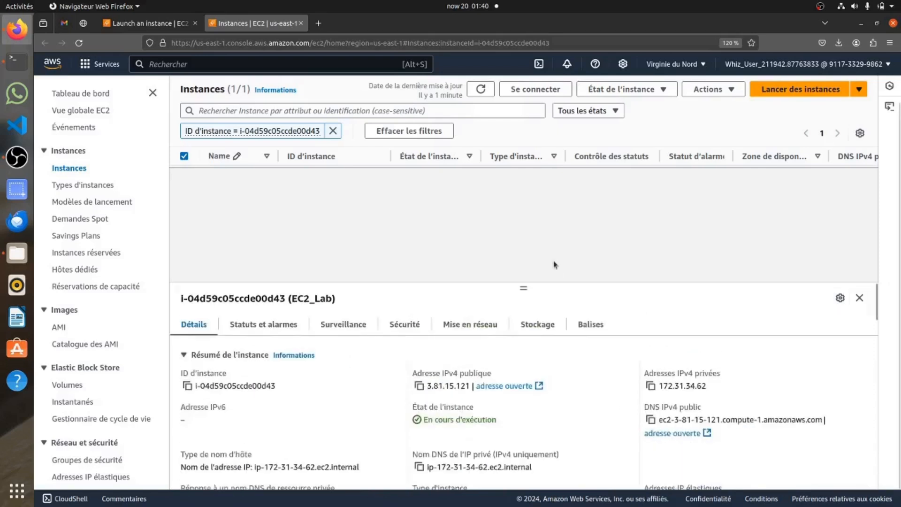
click(488, 95)
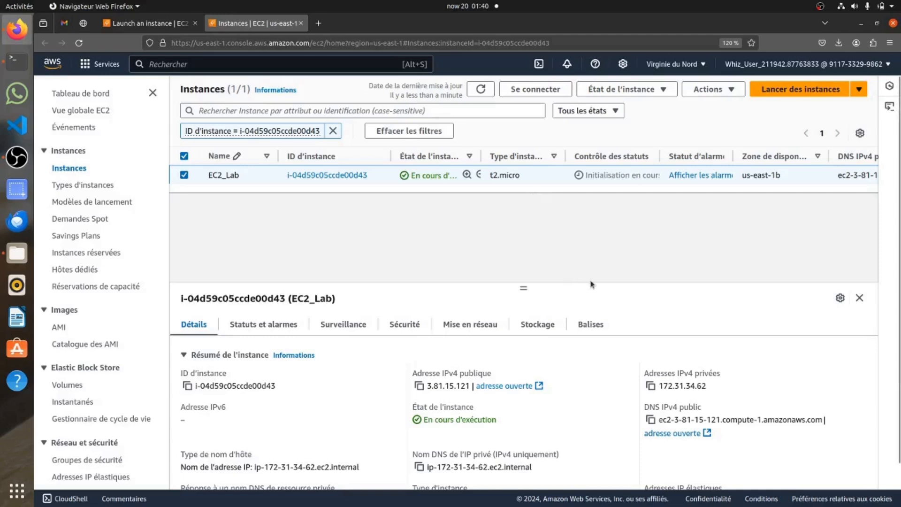
Inspect EC2_Lab's tags, then its root device, block devices and volume monitoring.
click(595, 324)
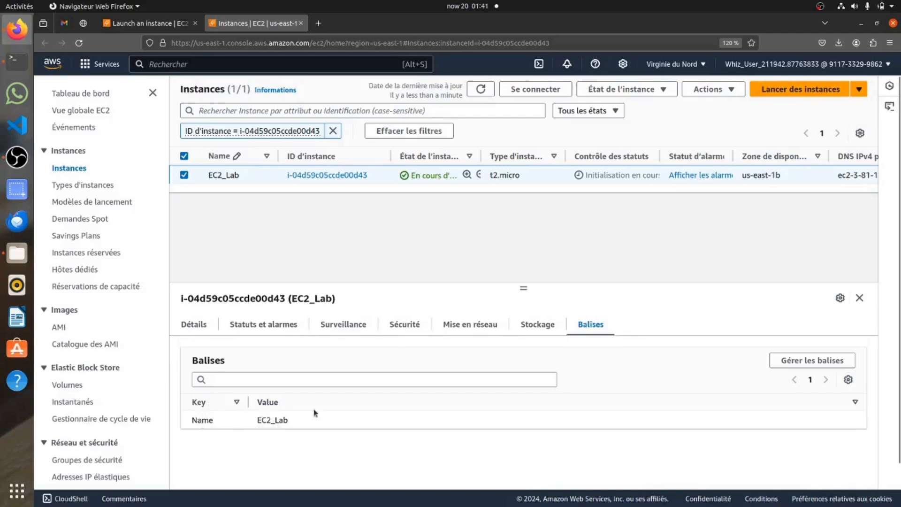
click(540, 325)
scroll(558, 376, down, 1)
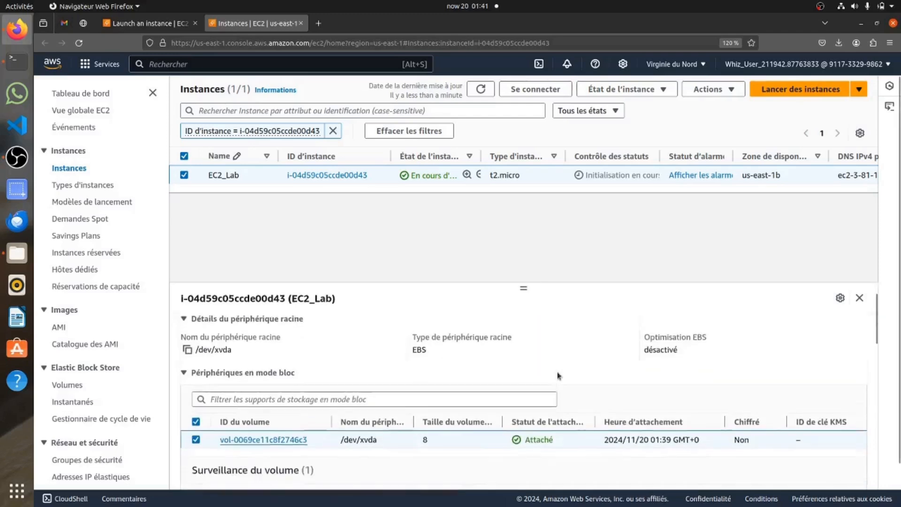
scroll(558, 376, down, 3)
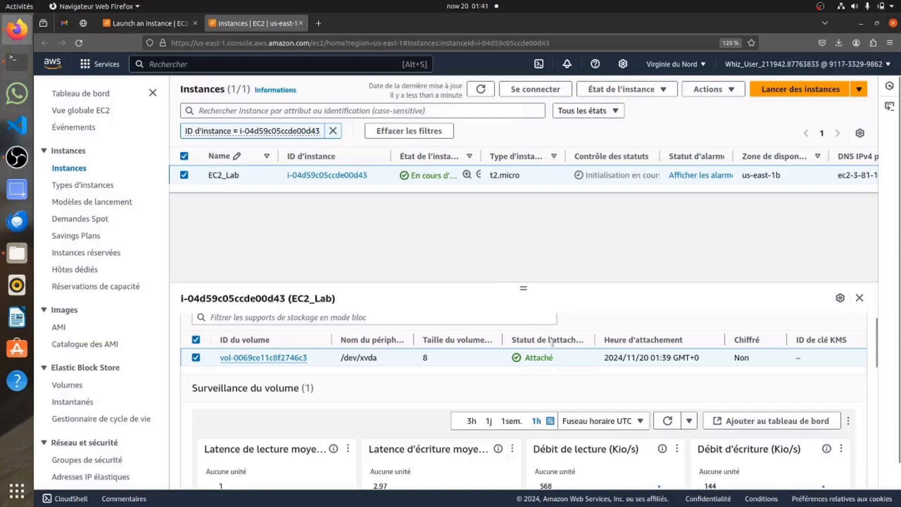
Examine EC2_Lab's networking details and network interfaces, refresh the instances list and view the available instance state actions.
click(479, 90)
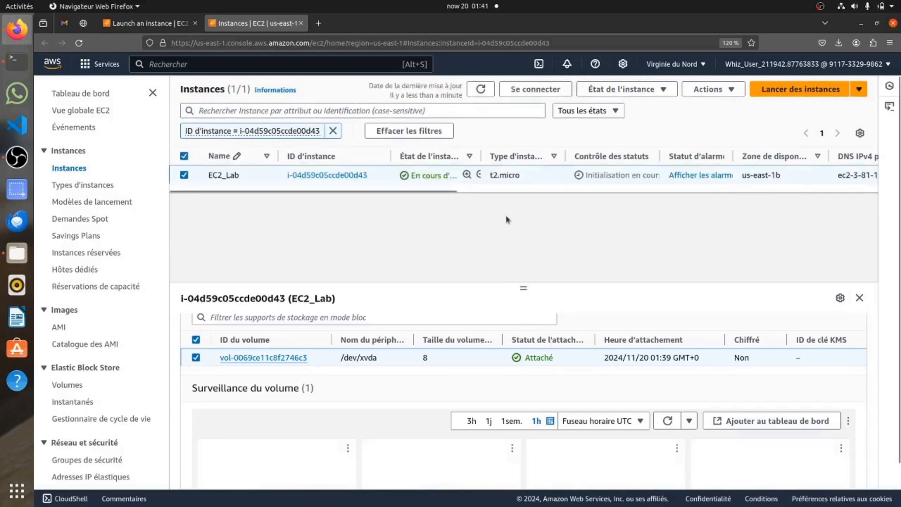
scroll(542, 353, up, 3)
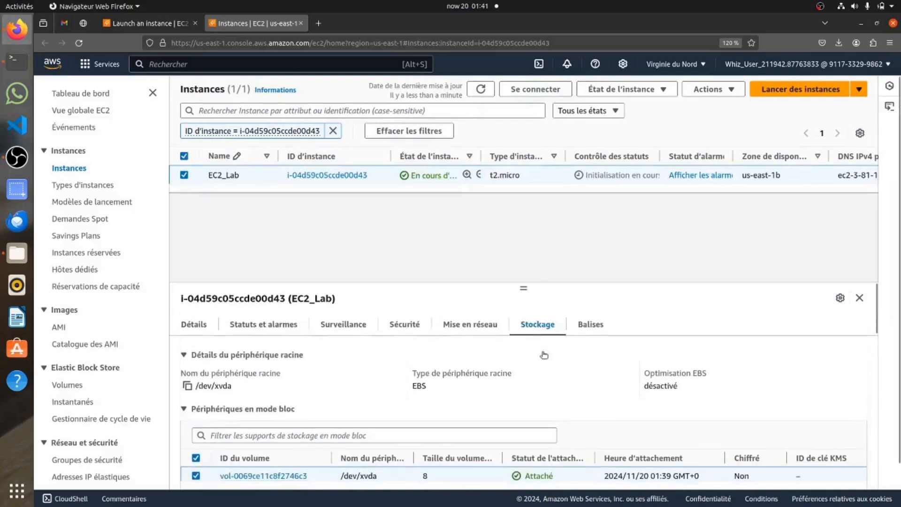
click(477, 328)
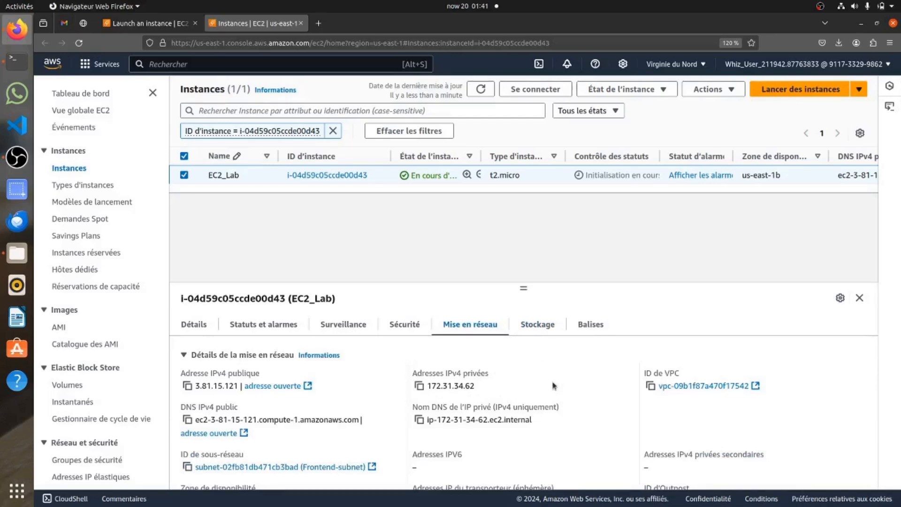
scroll(554, 386, down, 2)
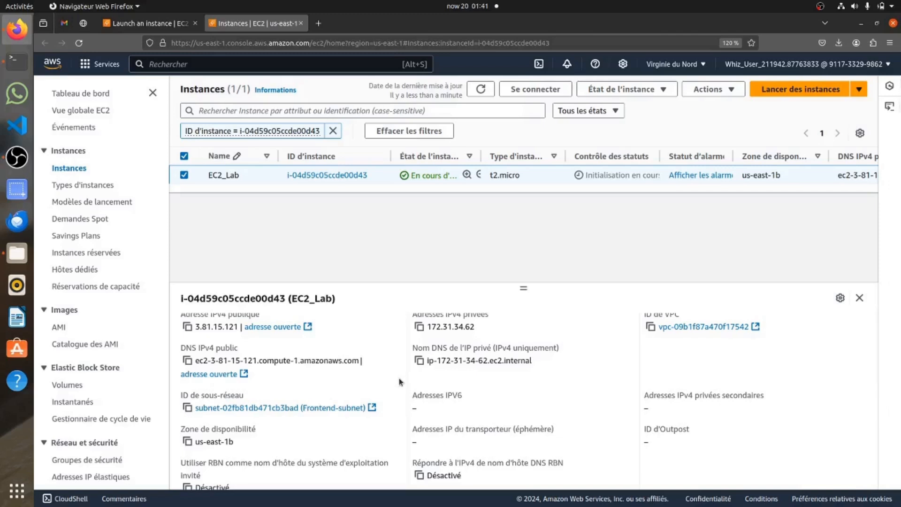
scroll(401, 381, down, 3)
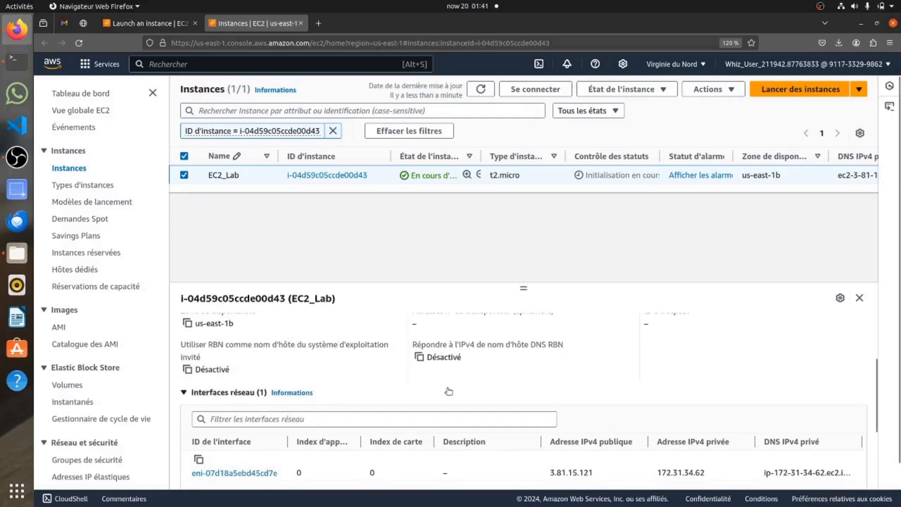
scroll(446, 386, down, 3)
scroll(448, 391, up, 3)
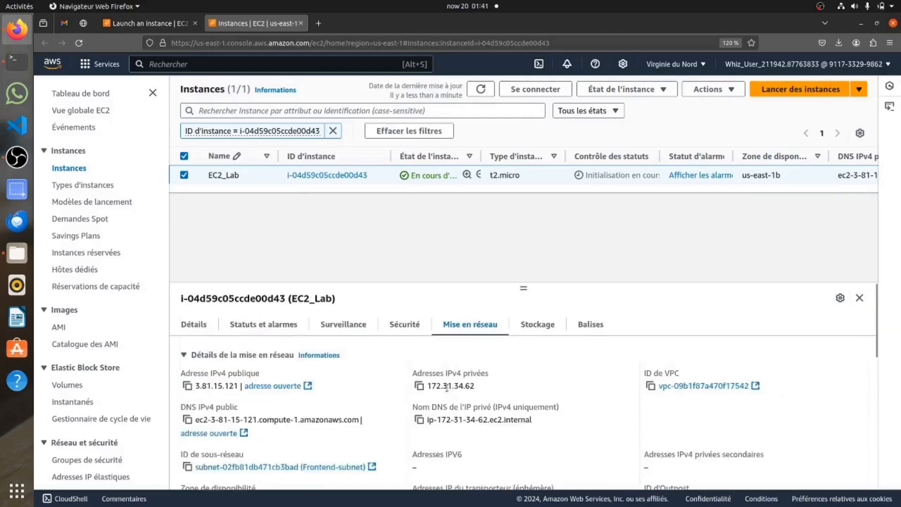
click(481, 91)
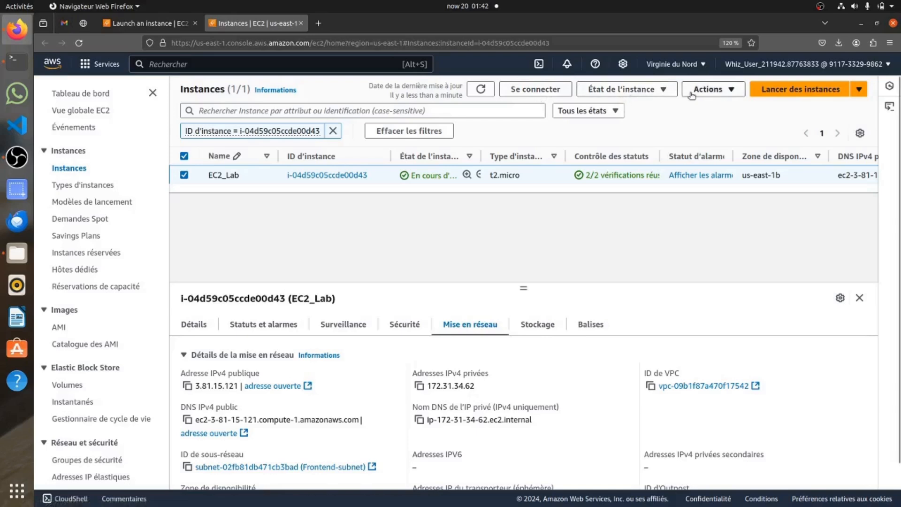
click(668, 91)
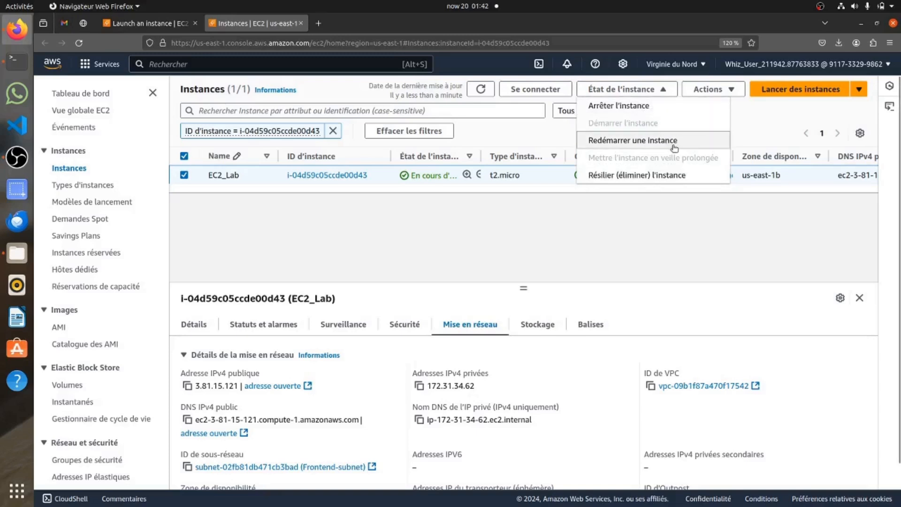
click(667, 209)
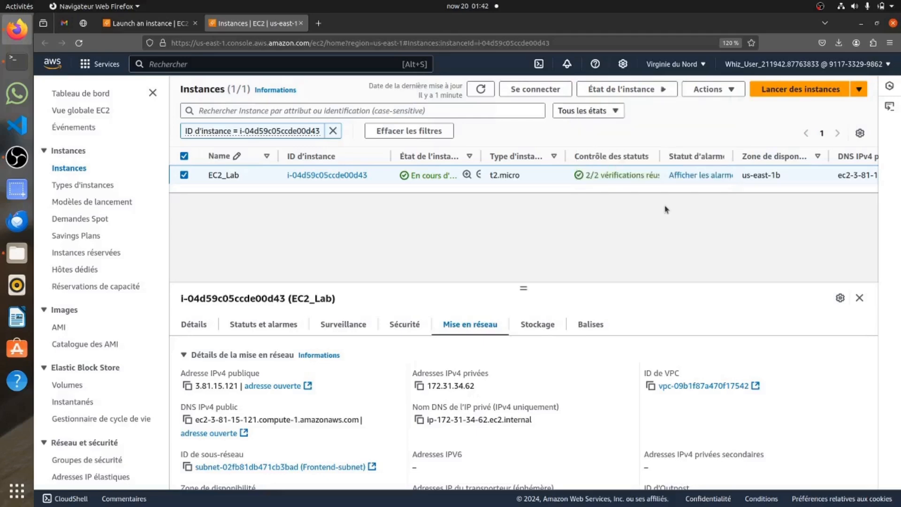
Connect to EC2_Lab through EC2 Instance Connect, using its public IPv4 address and the user name ec2-user.
click(542, 91)
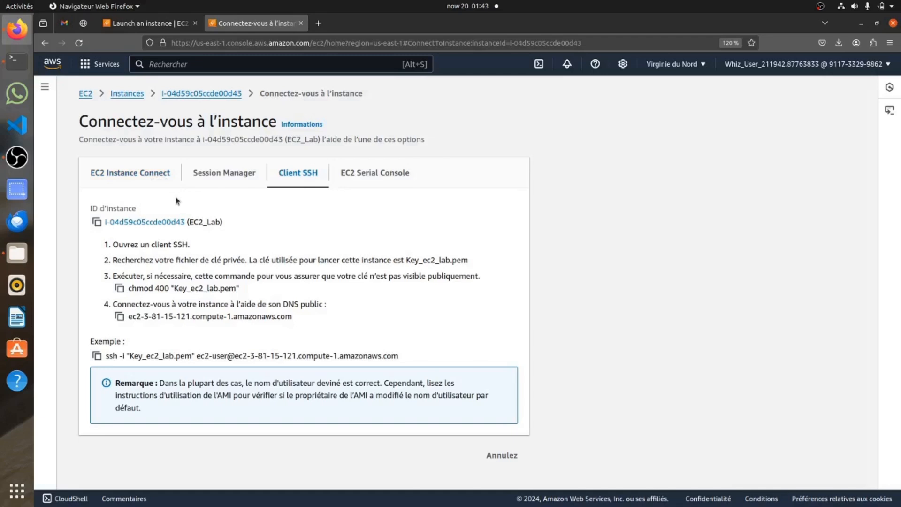
click(123, 178)
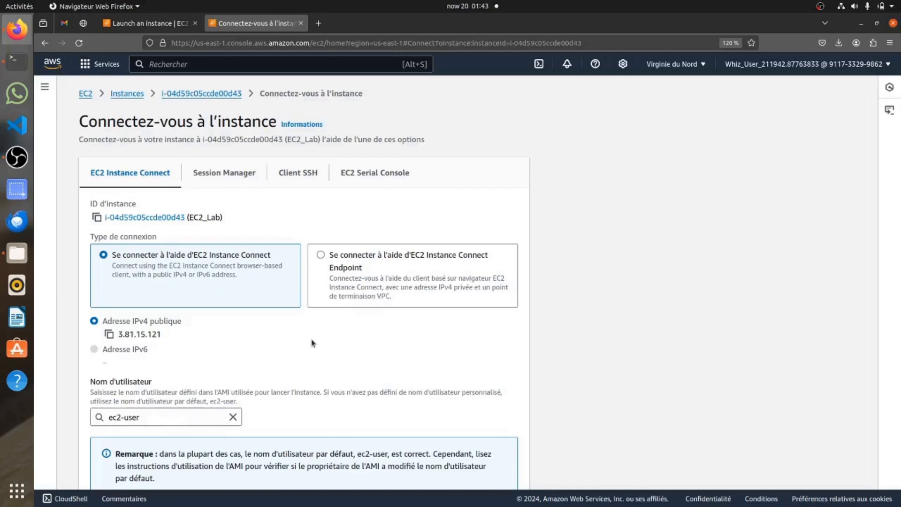
scroll(313, 343, down, 2)
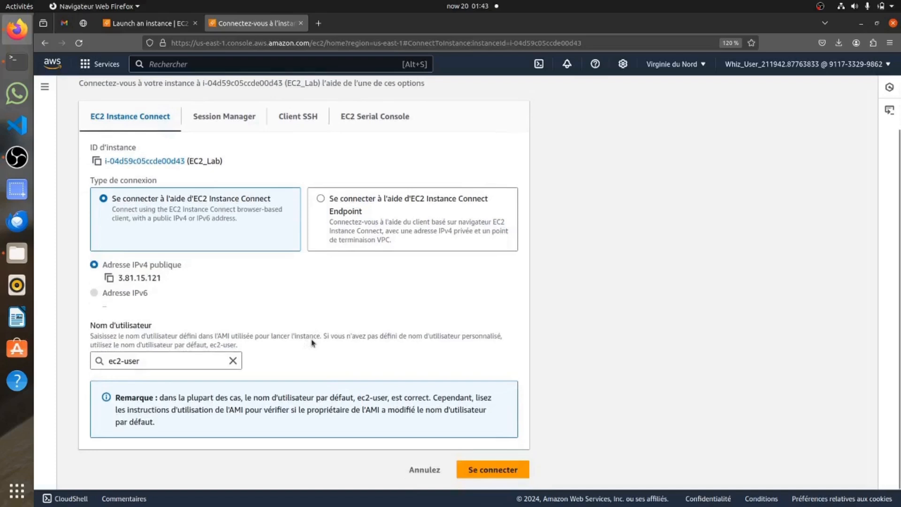
click(498, 471)
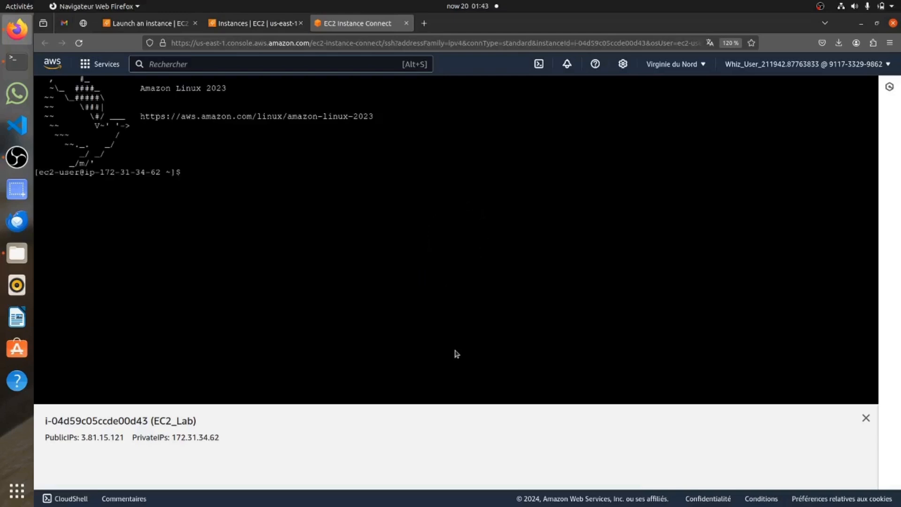
Create an empty file text.txt in the instance's home directory with touch, listing the directory with ls before and after.
click(273, 175)
text(ls)
key(Return)
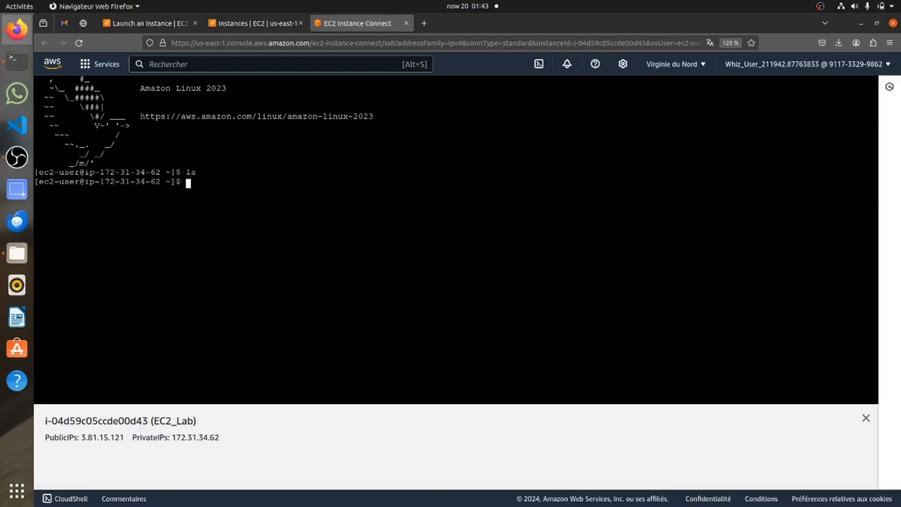
text(touch text.txt)
key(Return)
text(s)
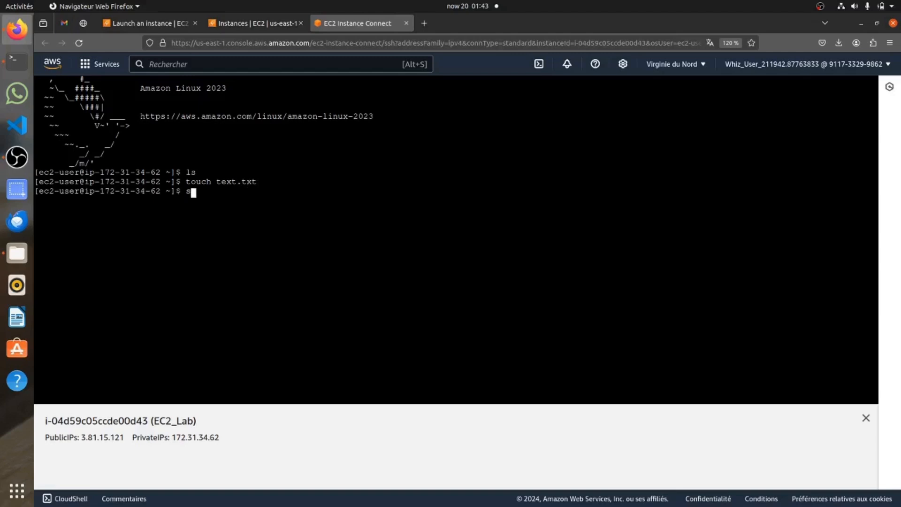
key(BackSpace)
text(ls)
key(Return)
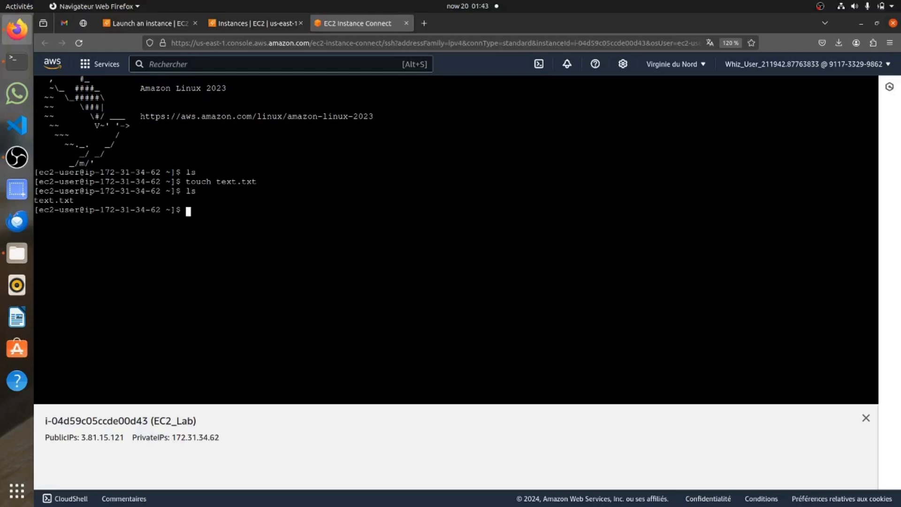
Return to the instances list and open the SSH client connection instructions for EC2_Lab.
click(235, 24)
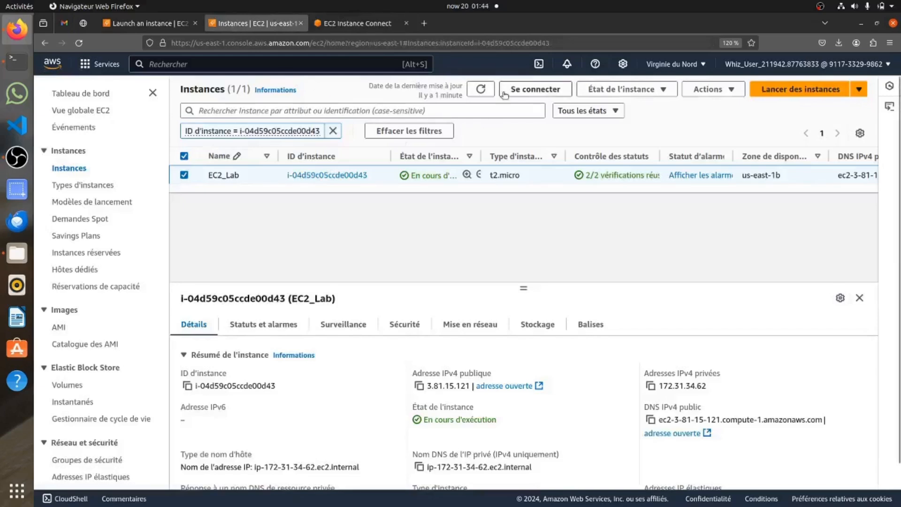
click(542, 90)
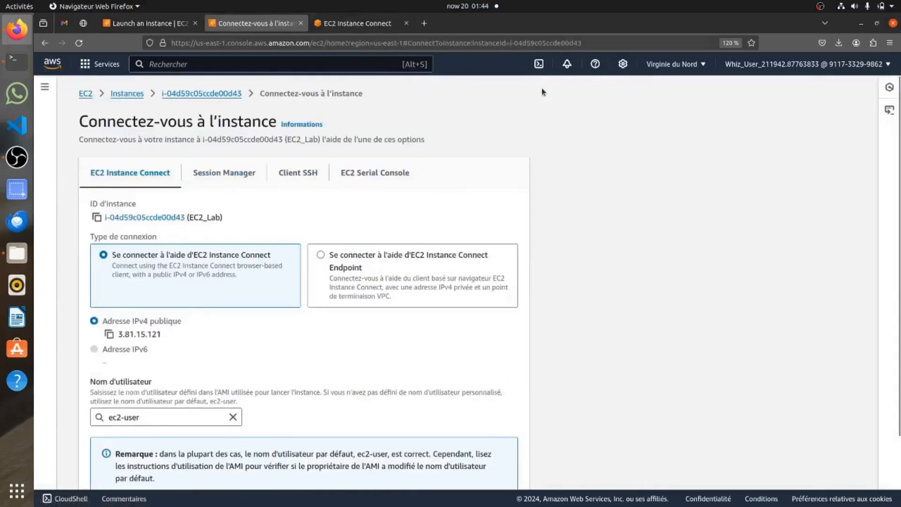
click(296, 178)
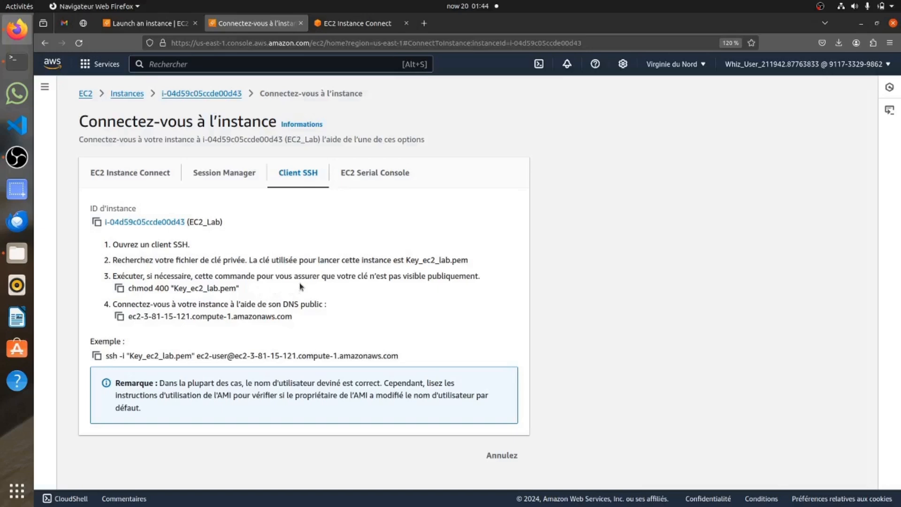
Copy the chmod 400 "Key_ec2_lab.pem" command, switch to the local Terminal, clear its screen and run the command.
click(119, 288)
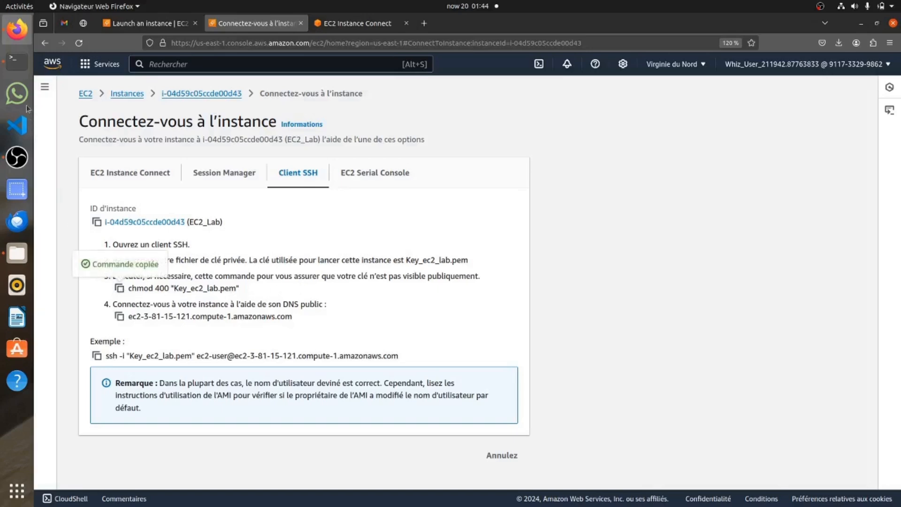
click(16, 60)
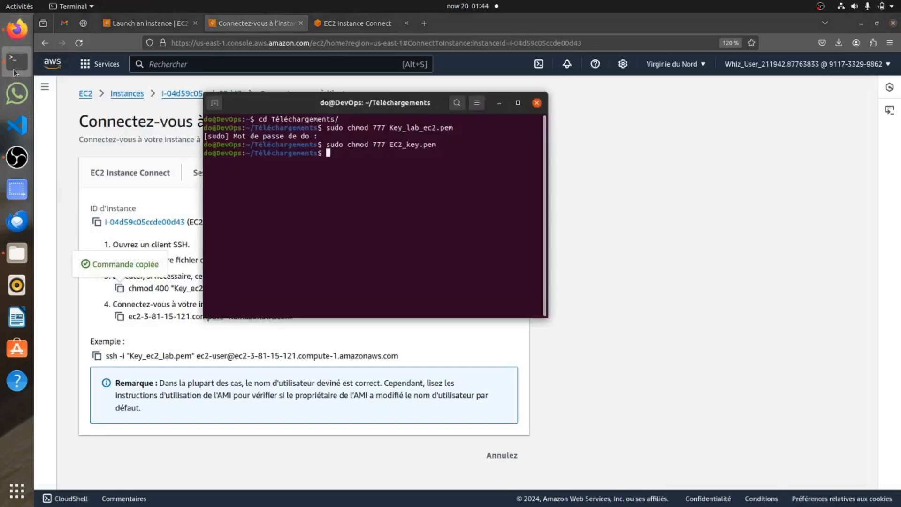
right_click(307, 209)
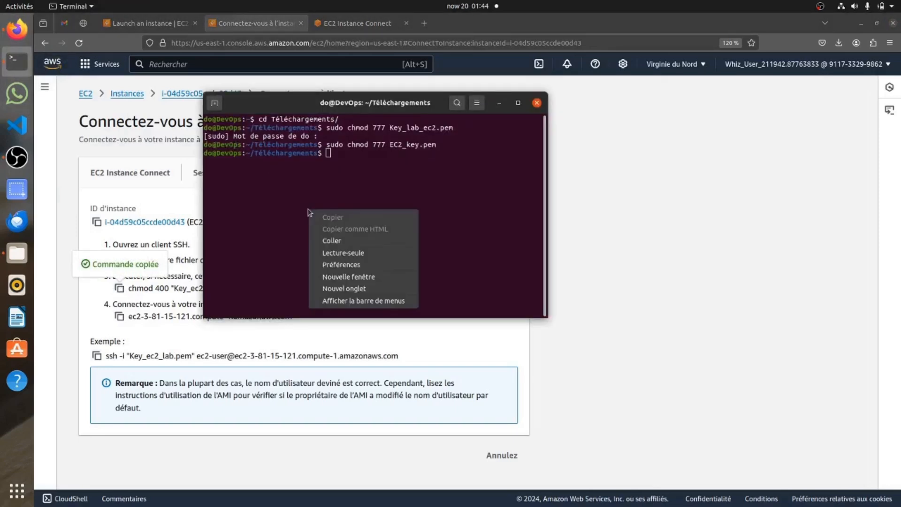
click(343, 240)
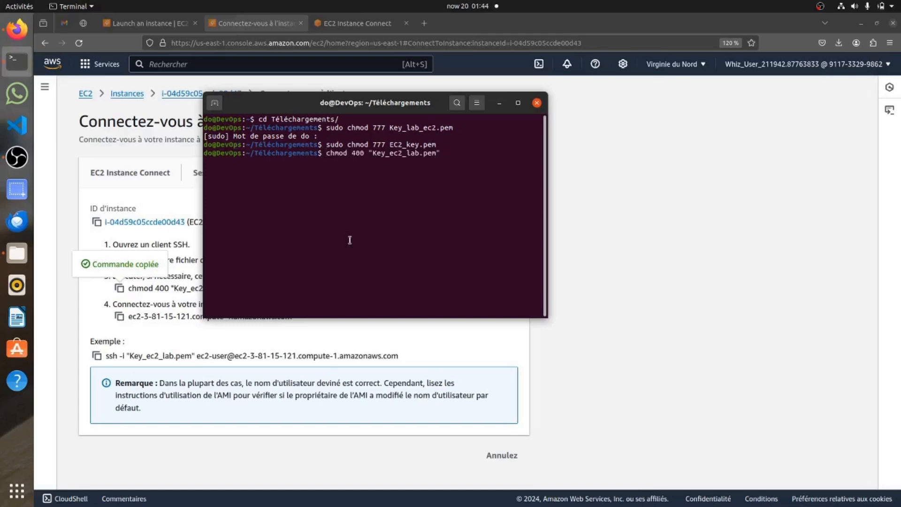
key(ctrl+l)
key(Return)
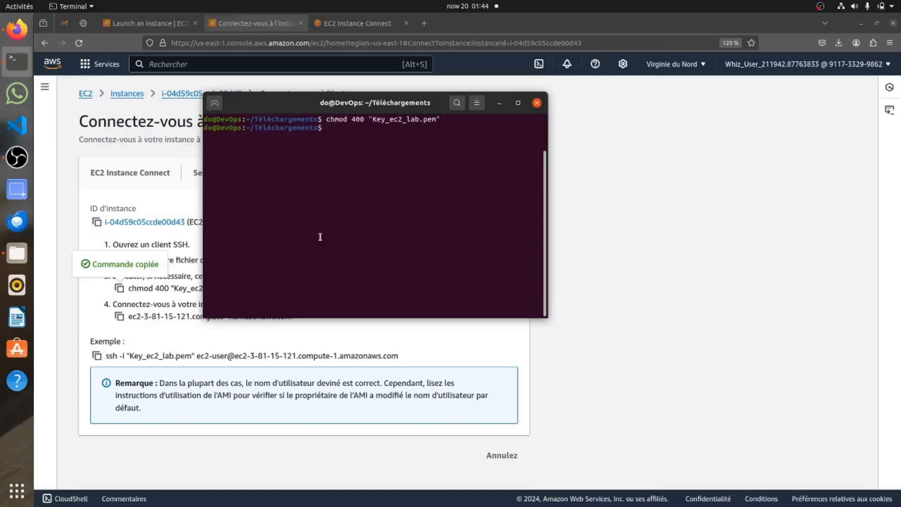
Copy the example ssh command using Key_ec2_lab.pem from the browser, run it in the local Terminal and accept the host with yes.
click(384, 333)
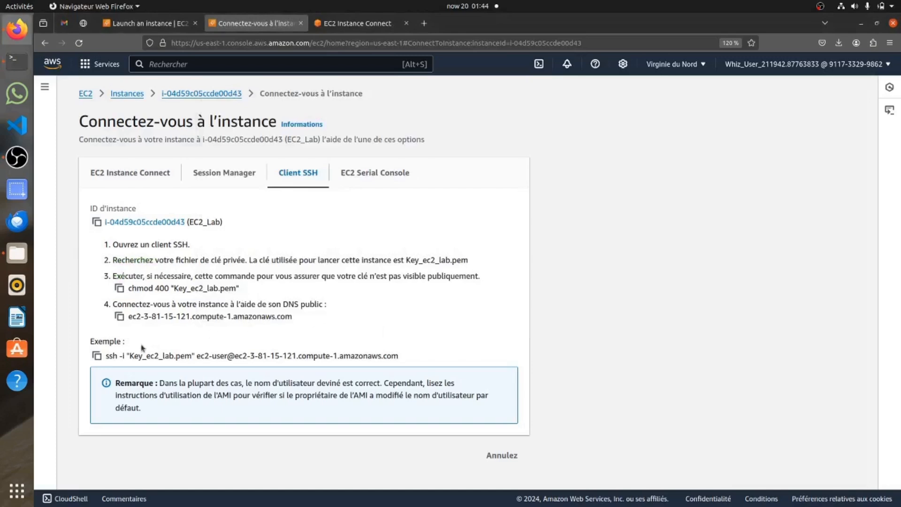
click(97, 355)
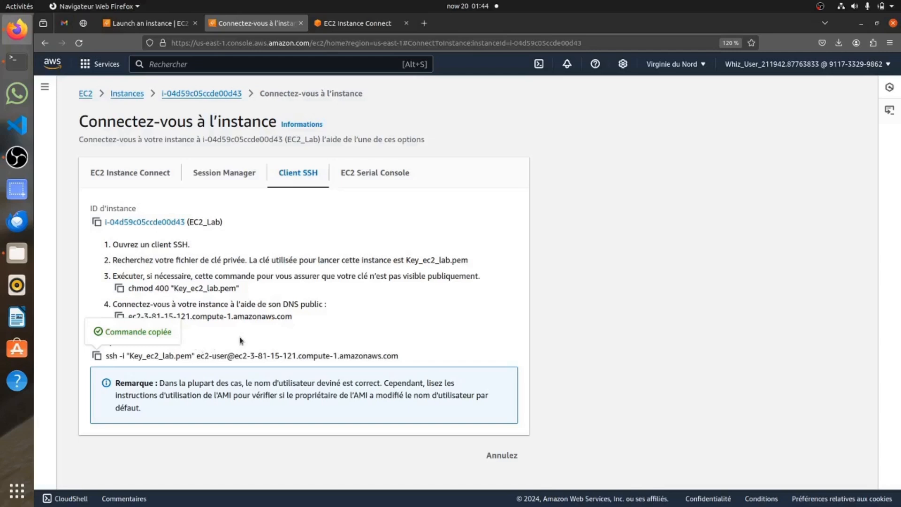
click(17, 61)
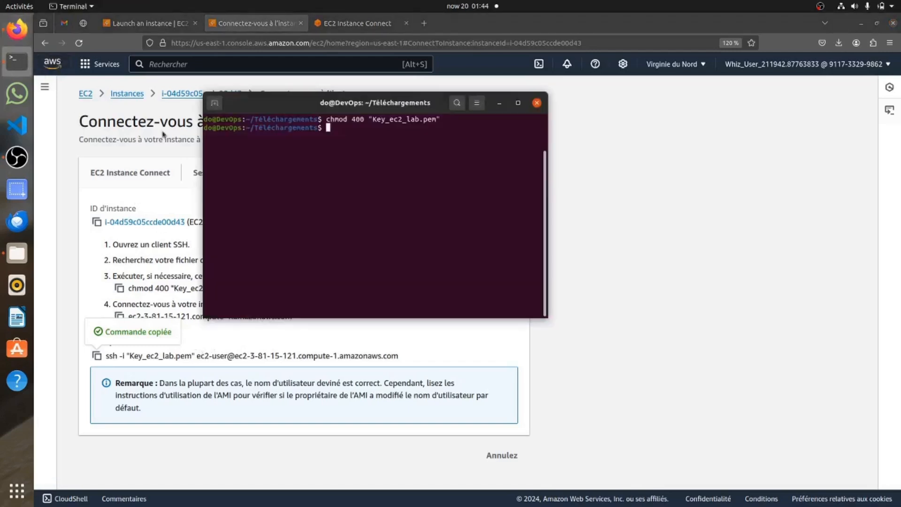
right_click(243, 155)
click(277, 186)
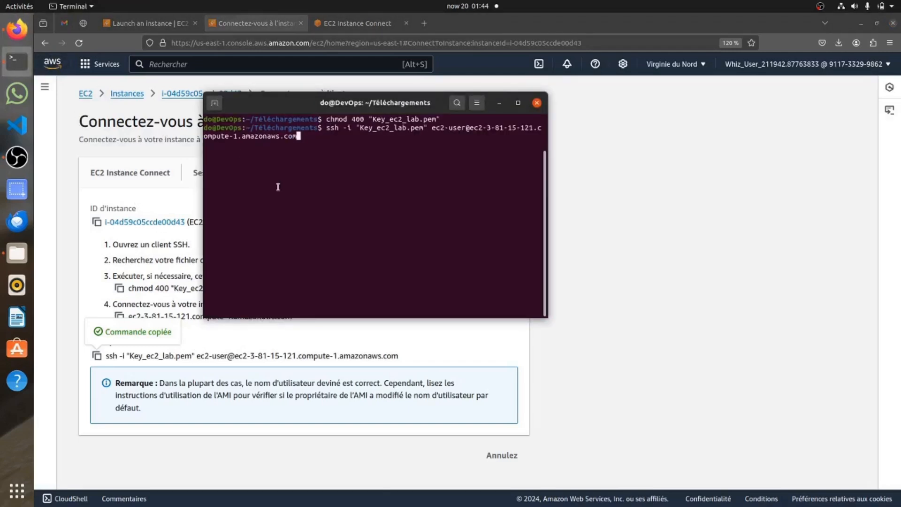
key(Return)
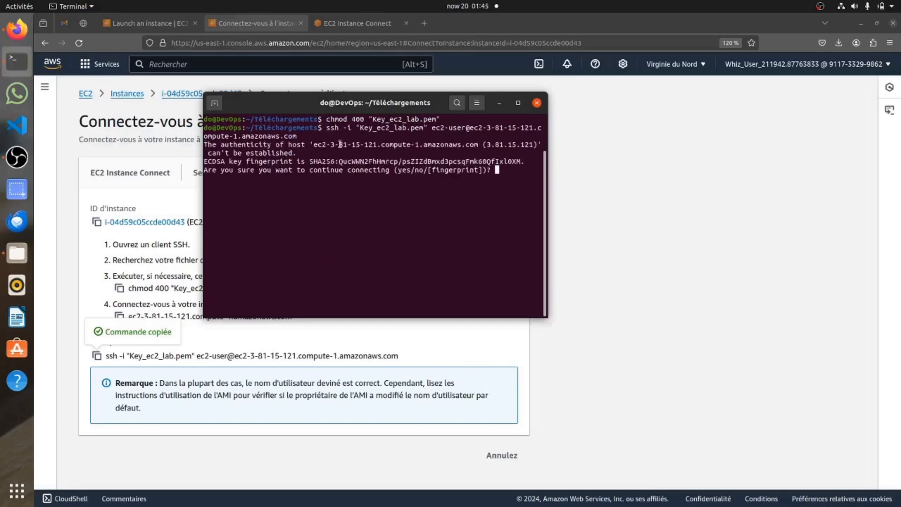
text(yes)
key(Return)
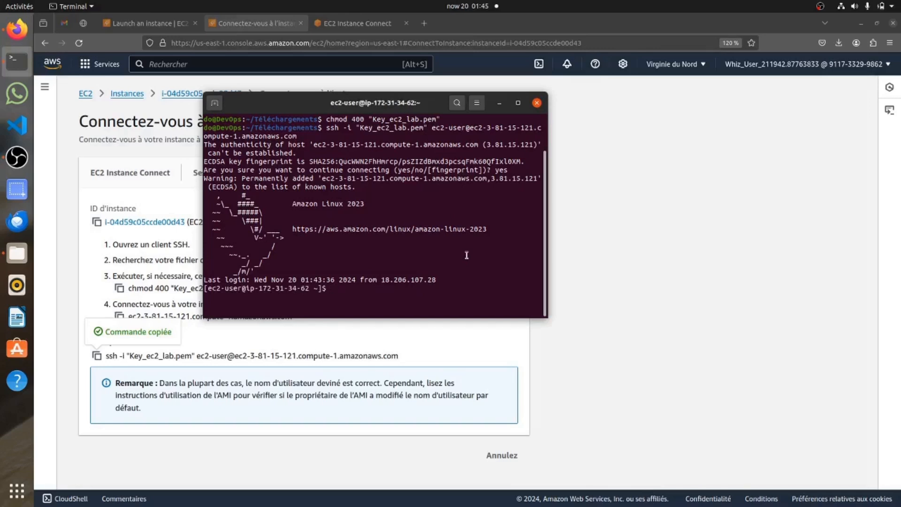
List the instance's home directory over the SSH session to check for text.txt, and minimize the terminal window.
text(ls)
key(Return)
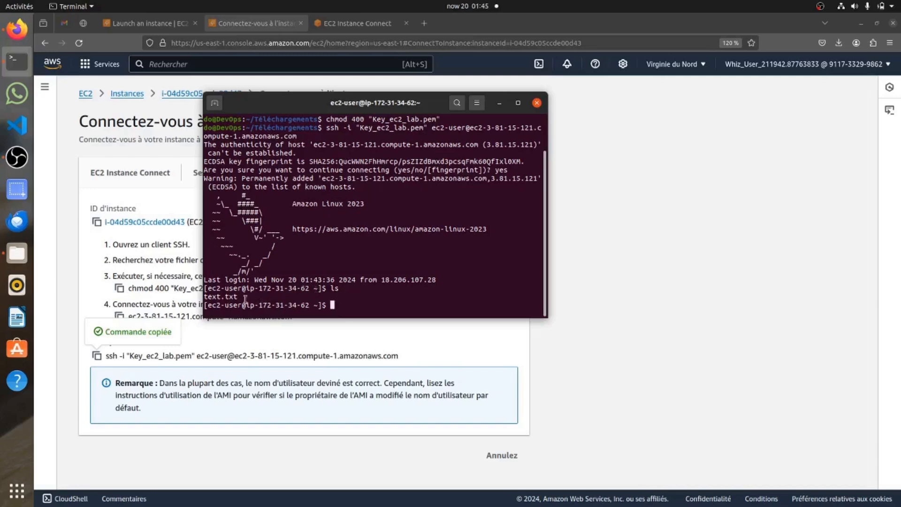
triple_click(241, 296)
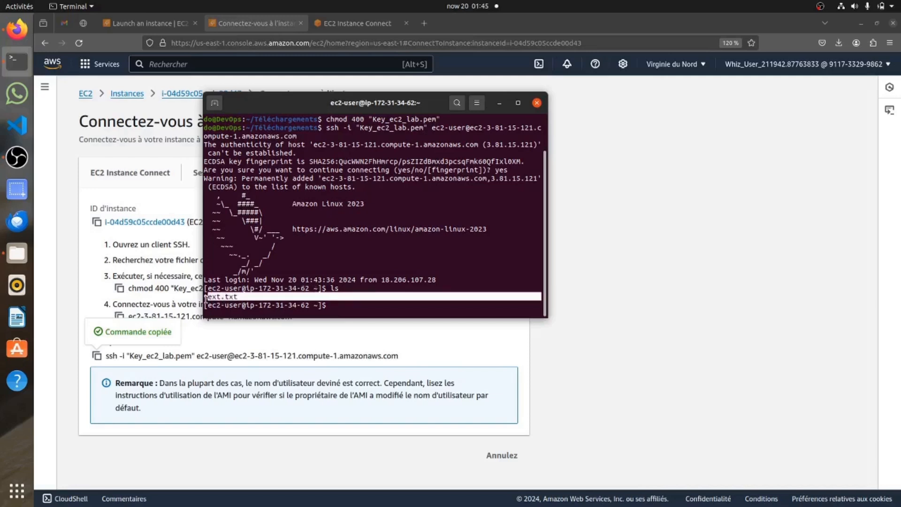
click(269, 297)
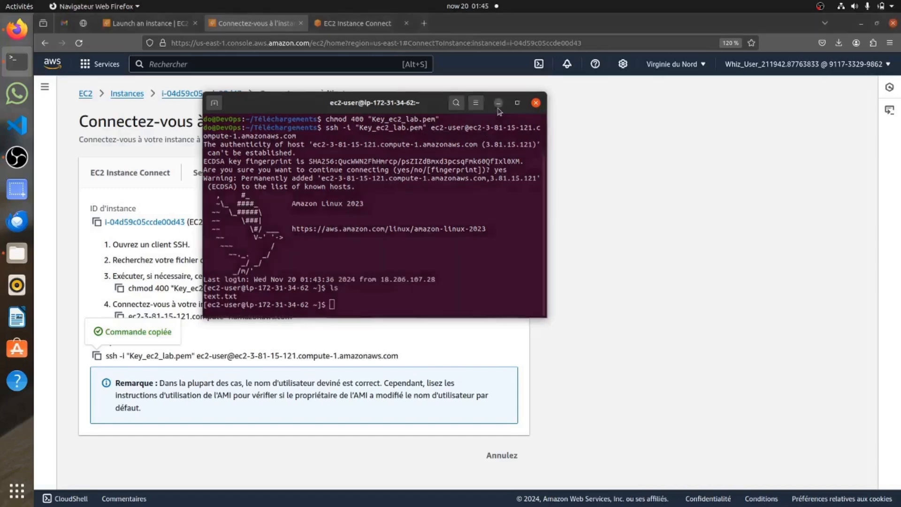
click(499, 108)
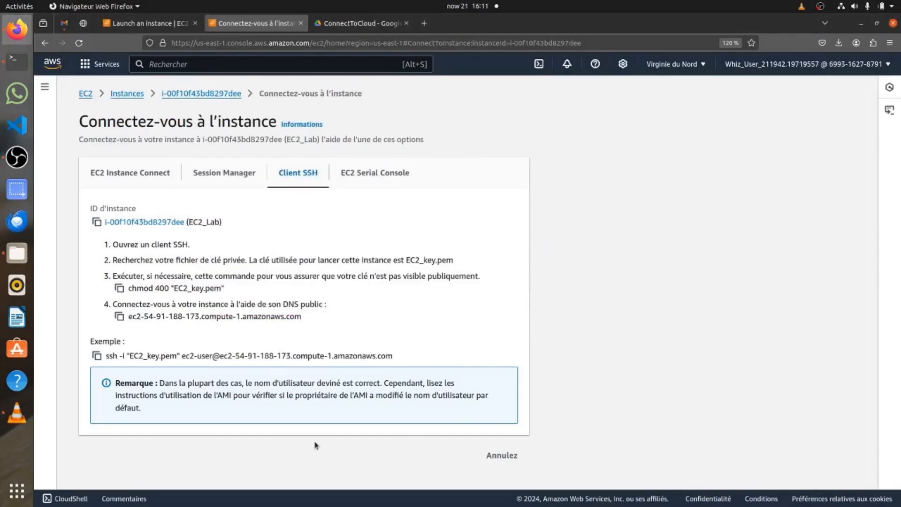